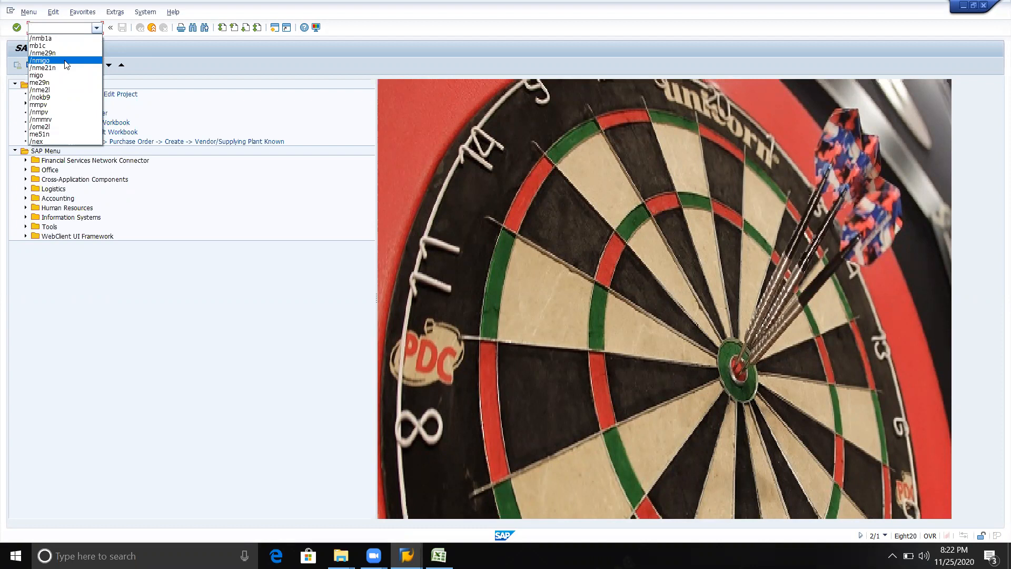
Step: Start transaction /nmigo and set the posting to Goods Issue with reference Other
{"action": "left_click", "coordinate": [67, 60]}
{"action": "key", "text": "Return"}
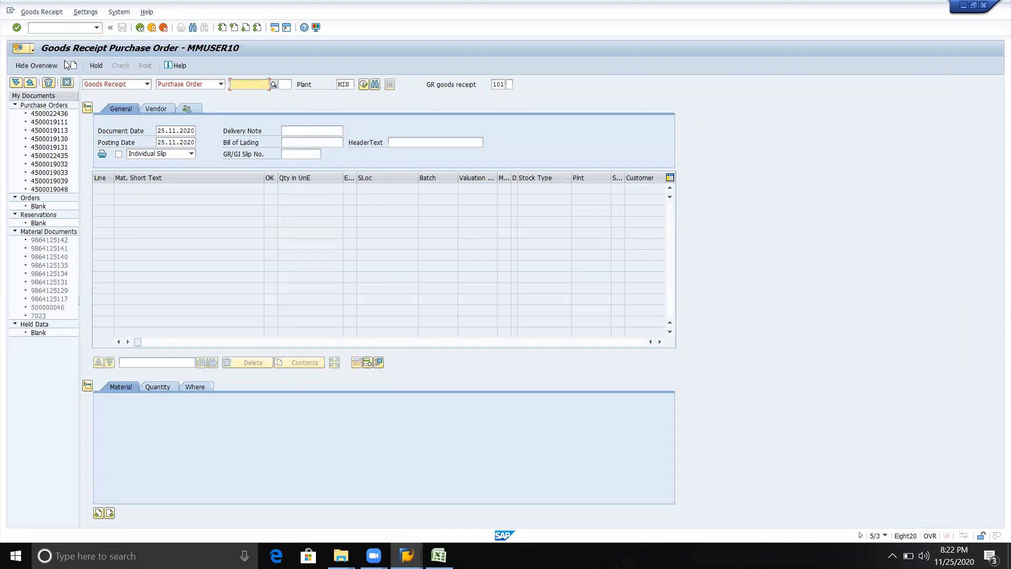
{"action": "left_click", "coordinate": [146, 85]}
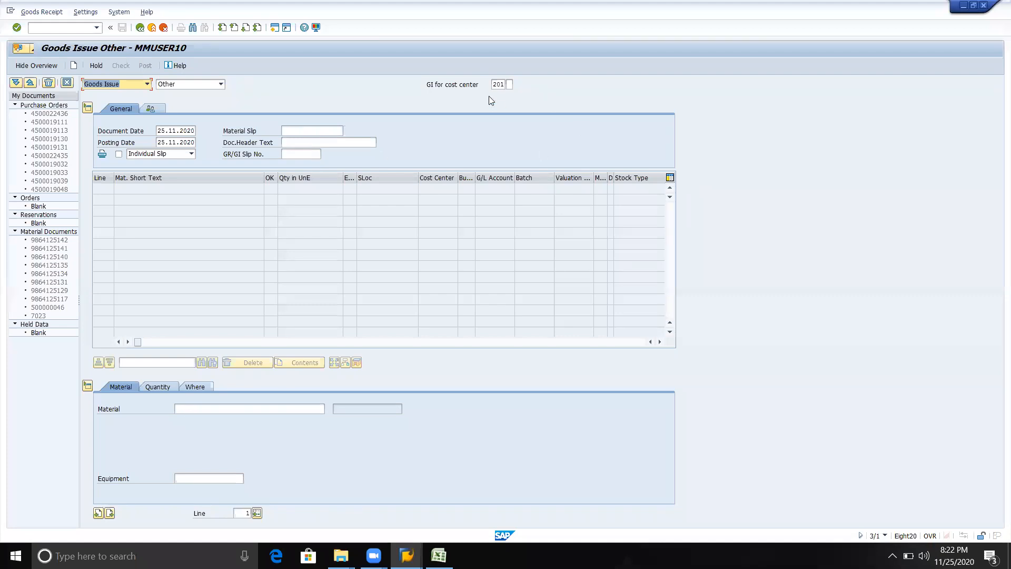
Step: Choose movement type 501, receipt without purchase order into unrestricted-use stock, for the goods issue
{"action": "left_click", "coordinate": [499, 85]}
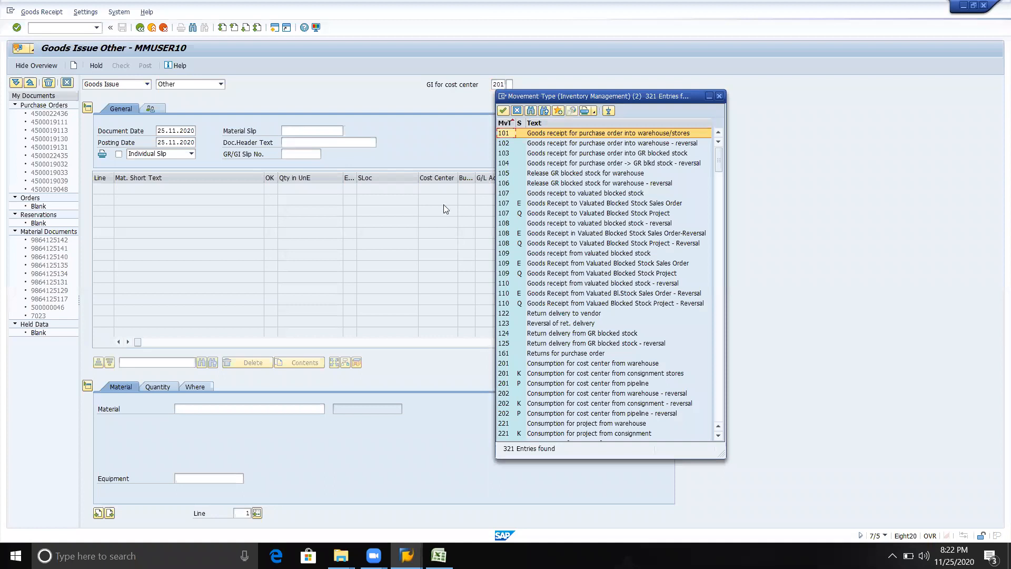
{"action": "scroll", "coordinate": [560, 171], "scroll_direction": "down", "scroll_amount": 20}
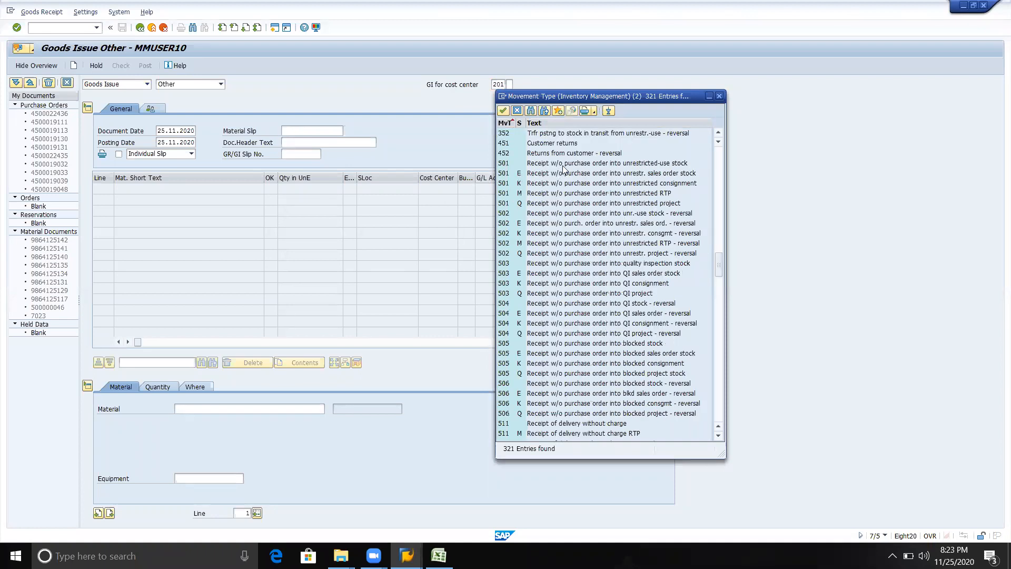
{"action": "left_click", "coordinate": [568, 167]}
{"action": "double_click", "coordinate": [567, 165]}
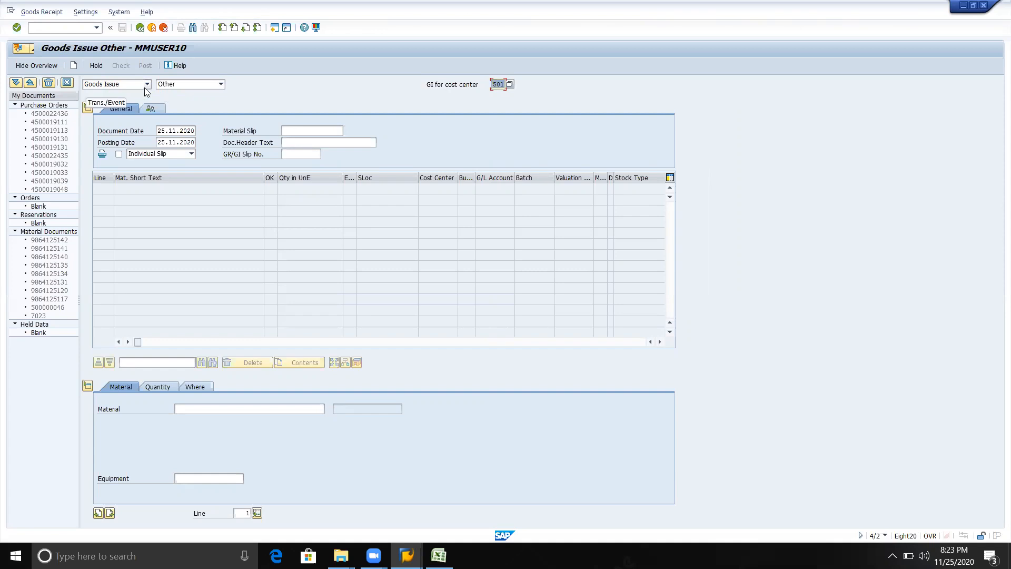
Step: Try to switch the transaction from Goods Issue to Goods Receipt and close the tip about changed default values
{"action": "left_click", "coordinate": [147, 84]}
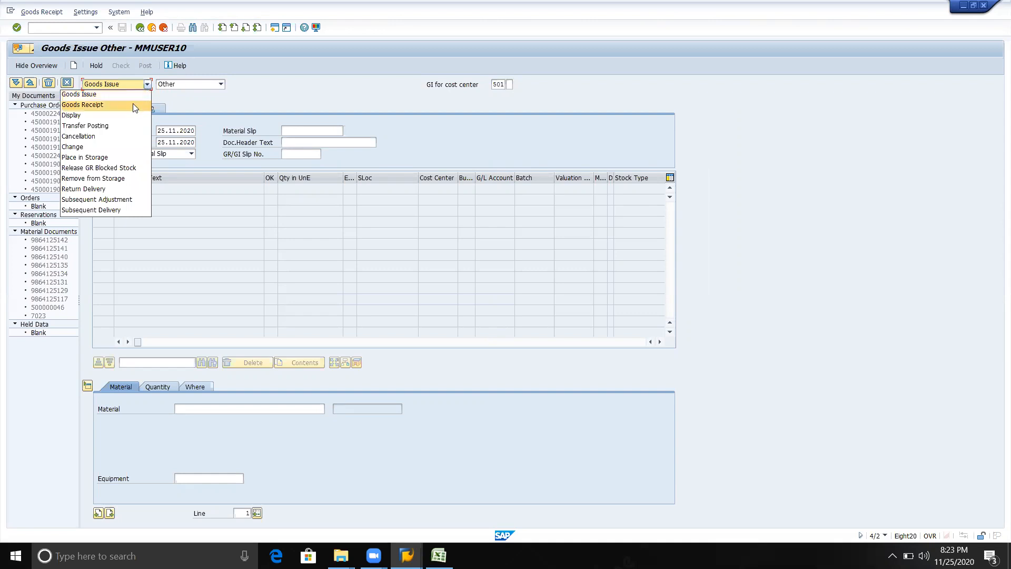
{"action": "left_click", "coordinate": [133, 103]}
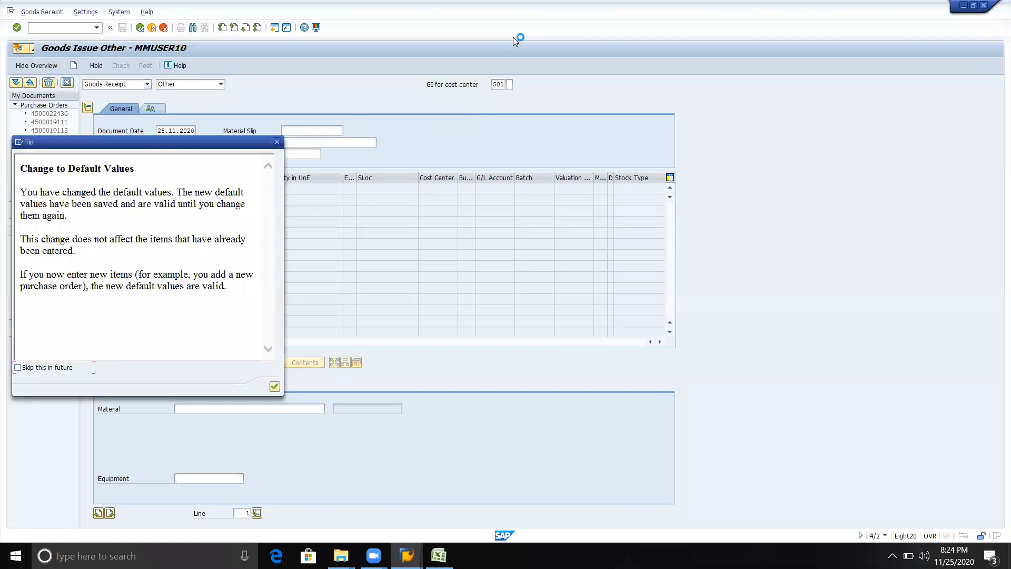
{"action": "left_click", "coordinate": [275, 389]}
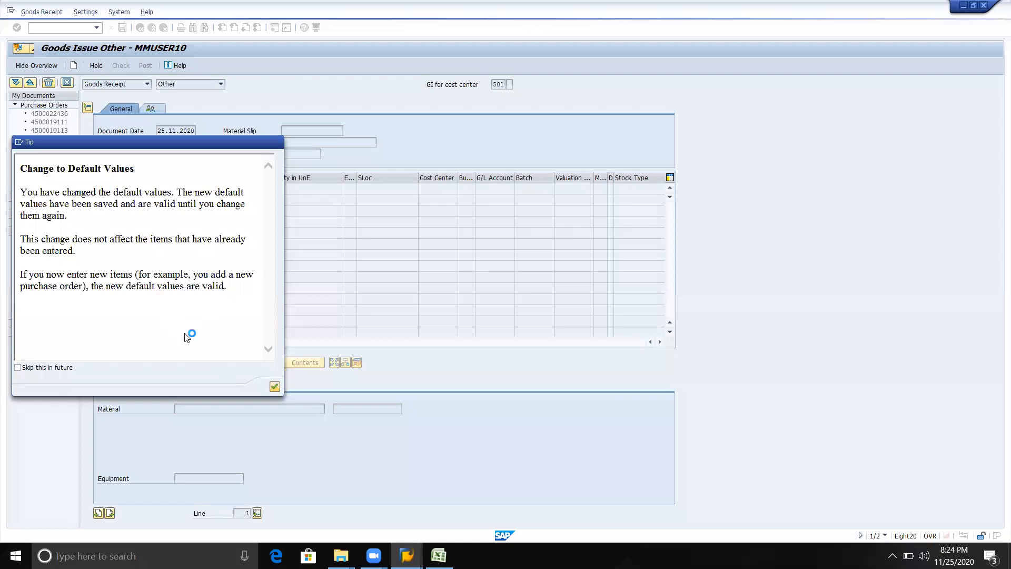
{"action": "key", "text": "Return"}
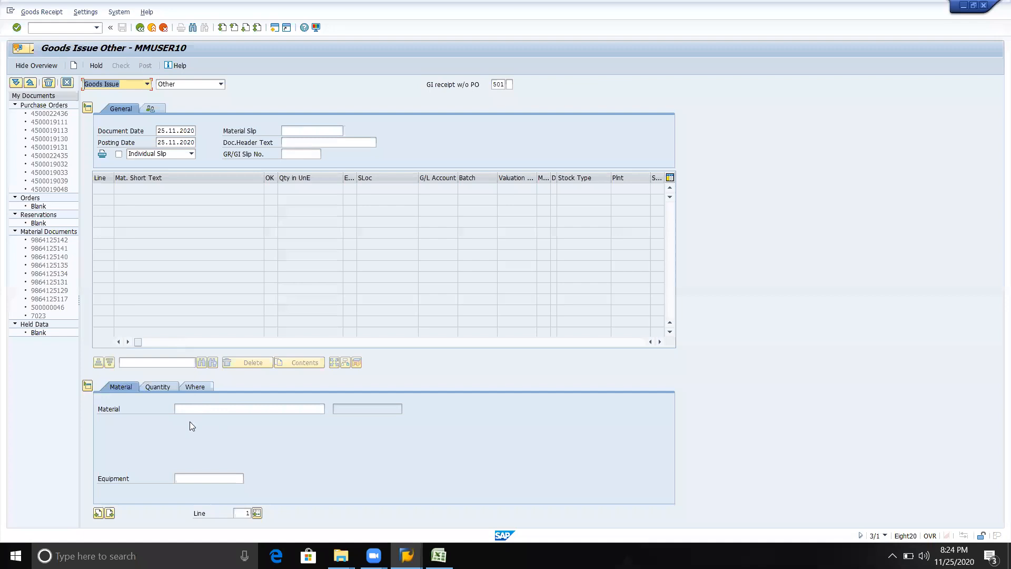
Step: Paste the copied material number into the item's Material field and set its quantity in unit of entry to 50
{"action": "left_click", "coordinate": [192, 410]}
{"action": "key", "text": "ctrl+v"}
{"action": "left_click", "coordinate": [152, 387]}
{"action": "left_click", "coordinate": [199, 412]}
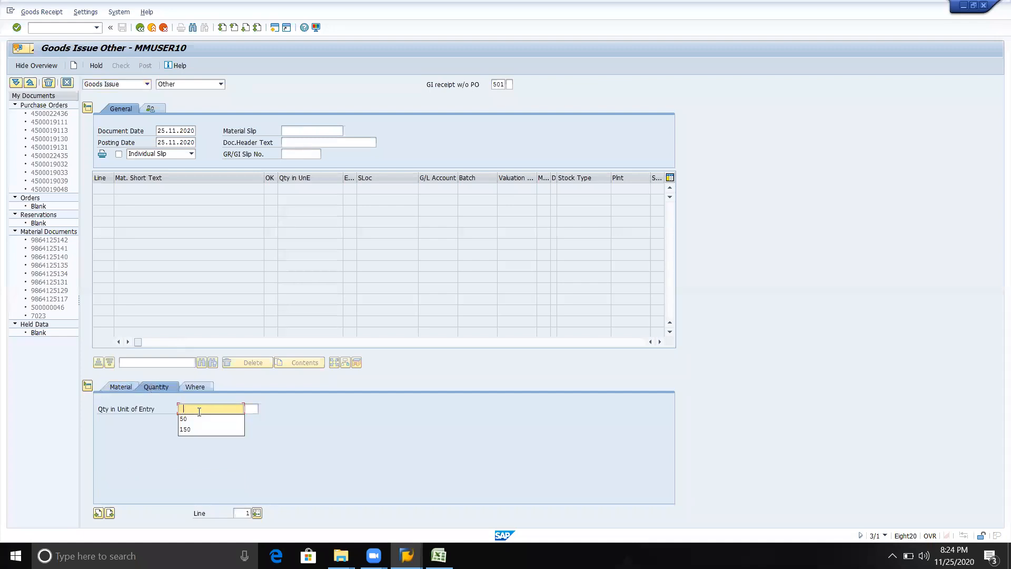
{"action": "left_click", "coordinate": [198, 418]}
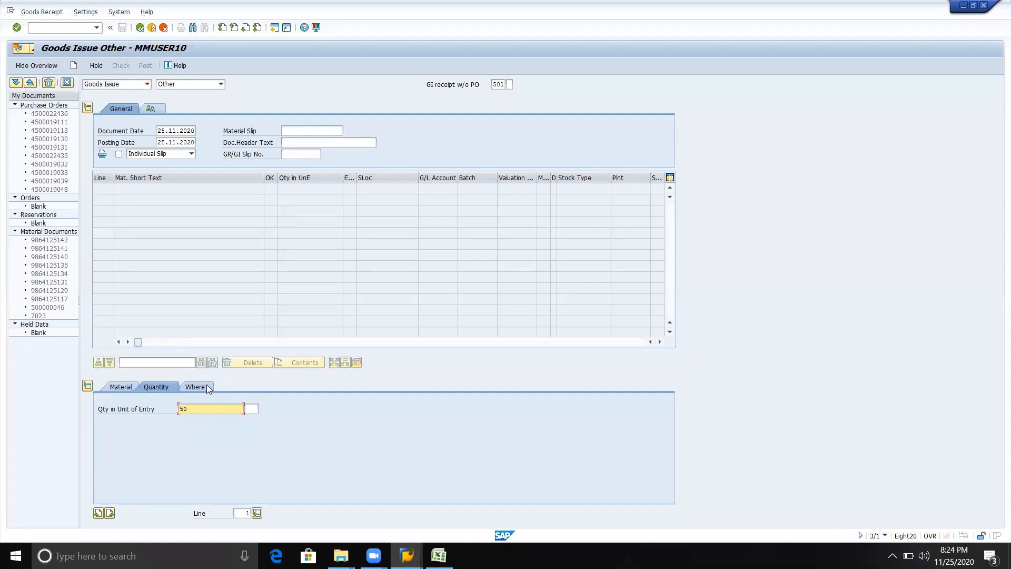
Step: Set the item's destination to plant MIN and storage location min str log, adding it to the item list
{"action": "left_click", "coordinate": [208, 389]}
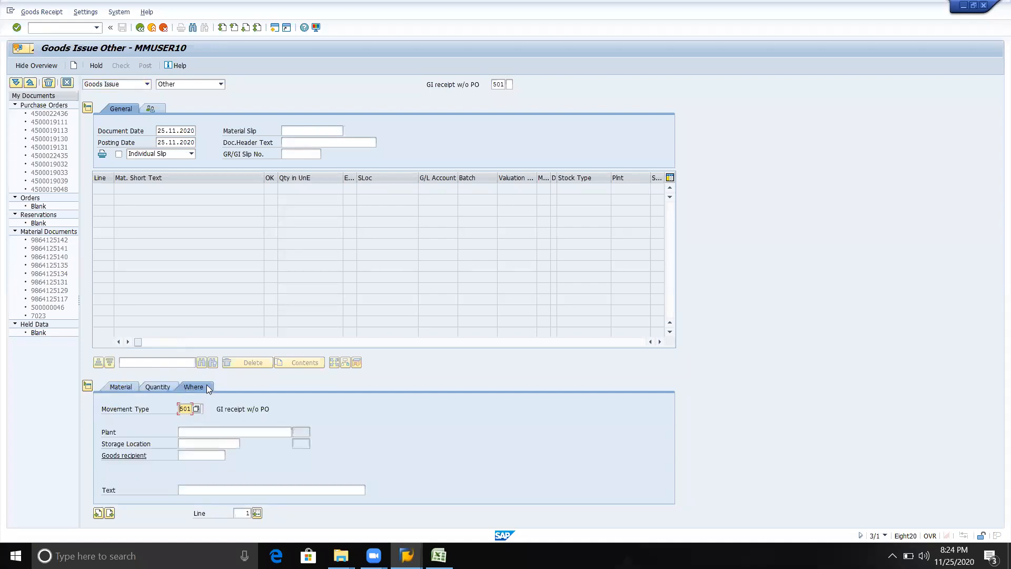
{"action": "left_click", "coordinate": [206, 433]}
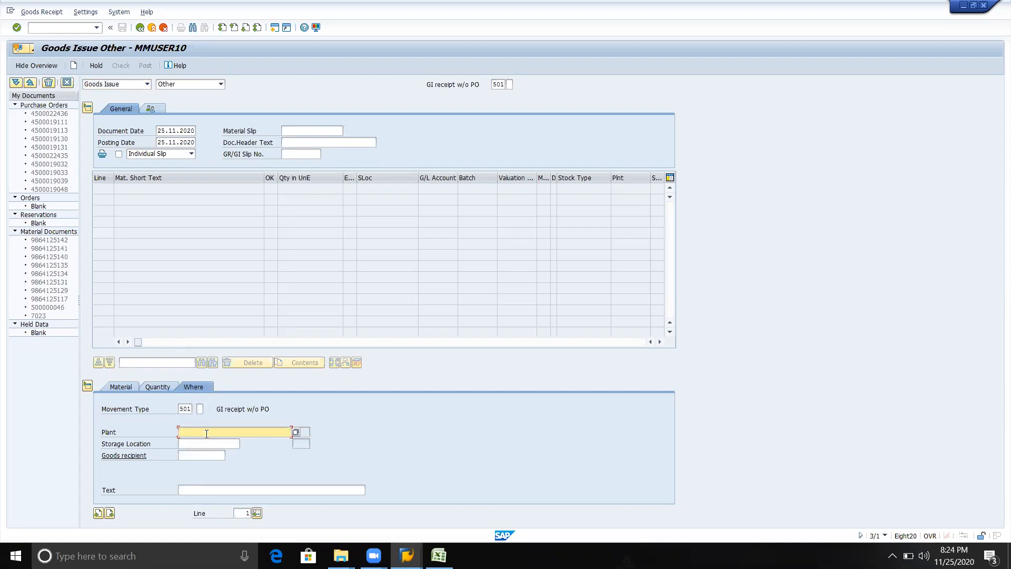
{"action": "left_click", "coordinate": [207, 433]}
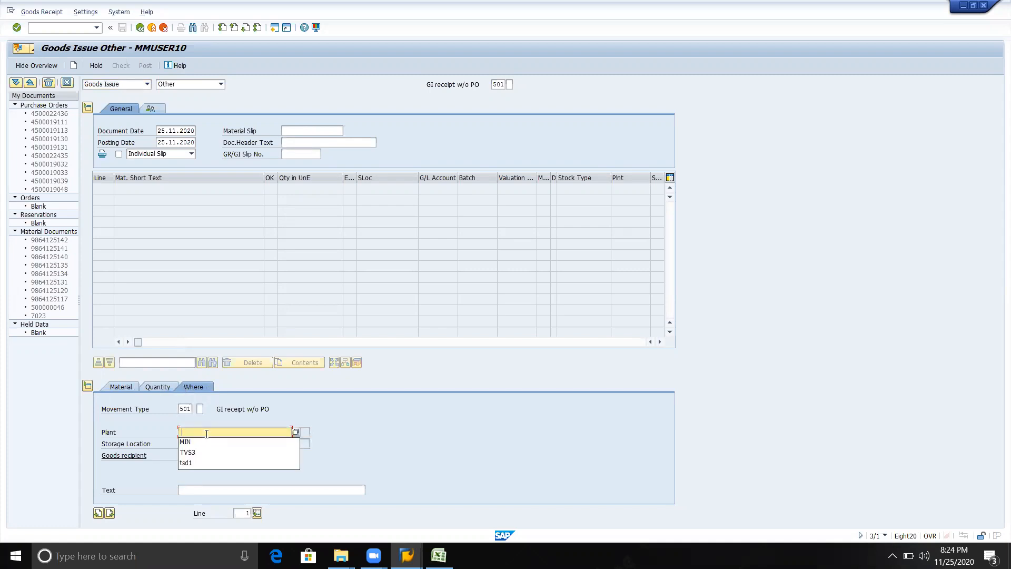
{"action": "key", "text": "Down"}
{"action": "key", "text": "Return"}
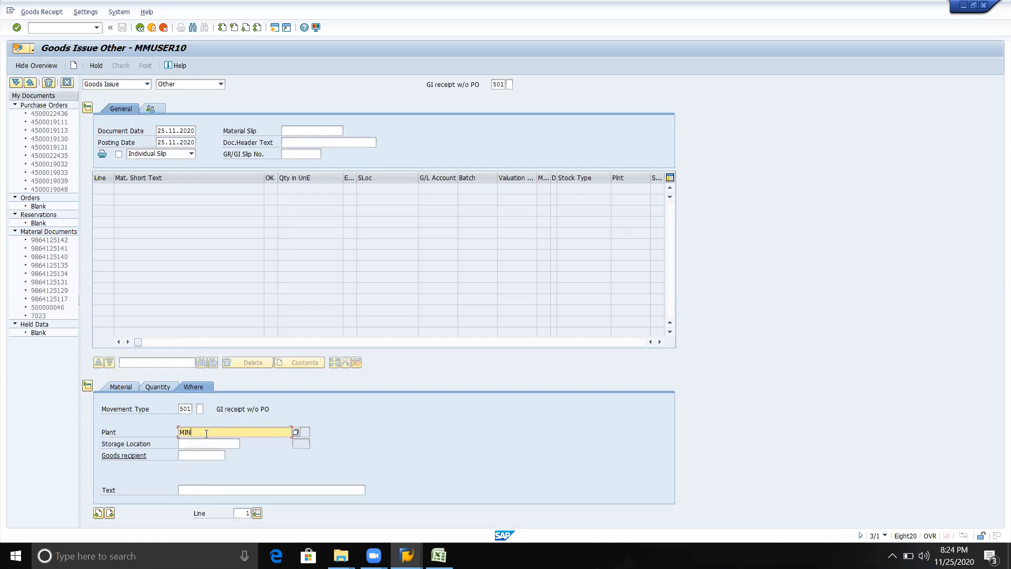
{"action": "left_click", "coordinate": [206, 443]}
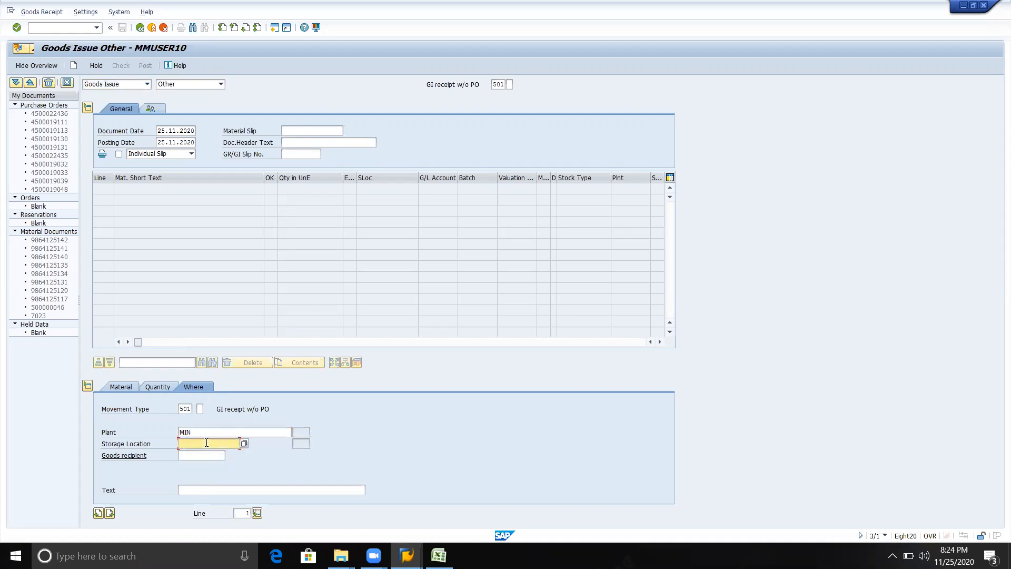
{"action": "left_click", "coordinate": [206, 443]}
{"action": "key", "text": "Down"}
{"action": "key", "text": "Return"}
{"action": "key", "text": "Return"}
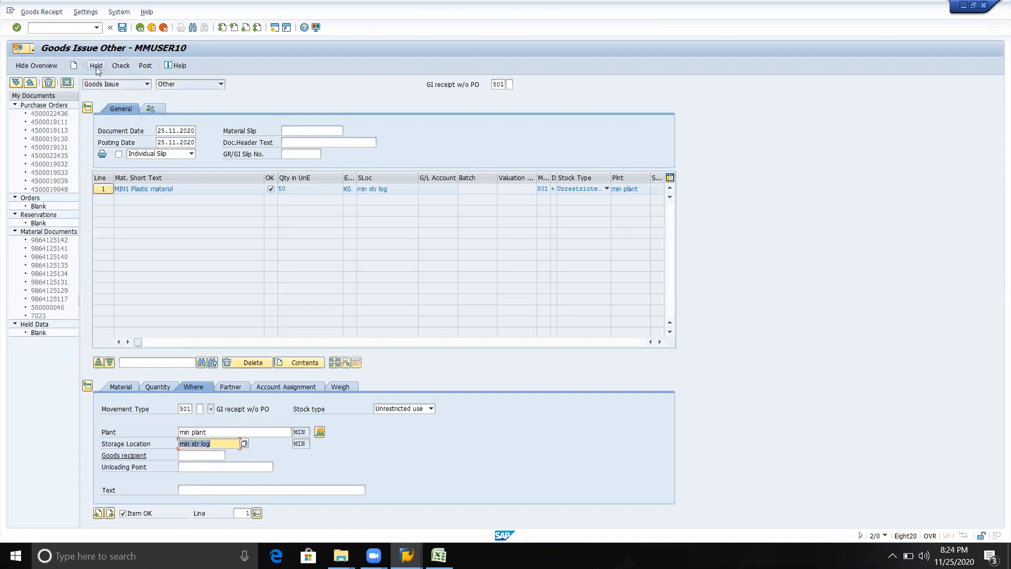
Step: Check the 501 goods movement document and post it
{"action": "left_click", "coordinate": [111, 66]}
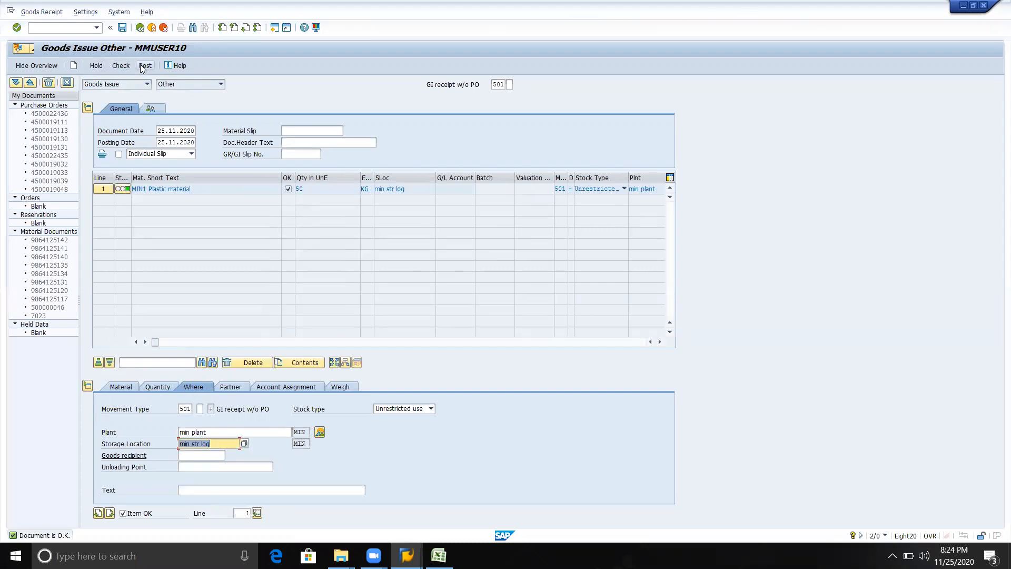
{"action": "left_click", "coordinate": [144, 66]}
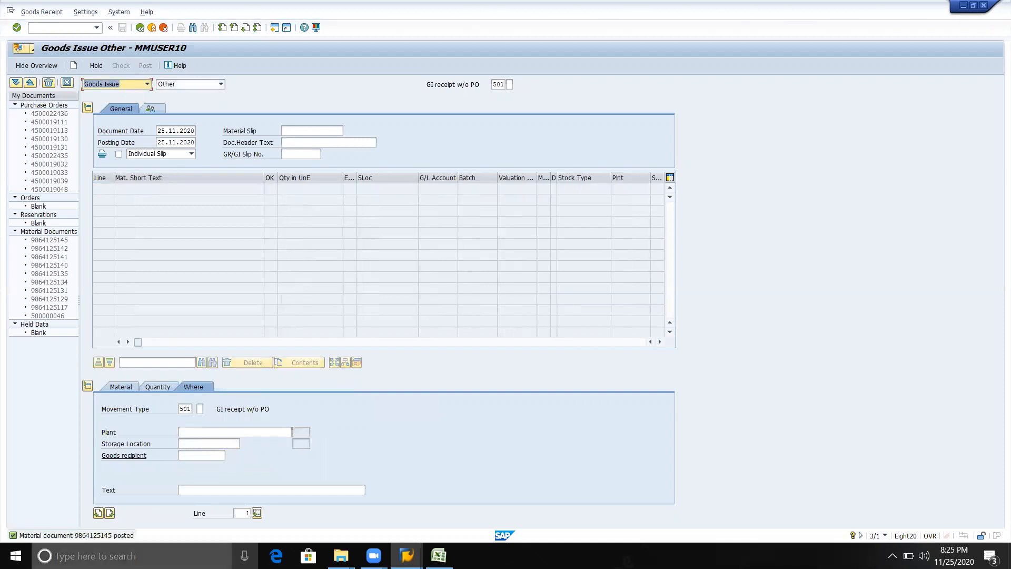
Step: Open the posting message's details, select its heading, look at the Online lecture workbook in Excel and return to SAP
{"action": "double_click", "coordinate": [104, 535]}
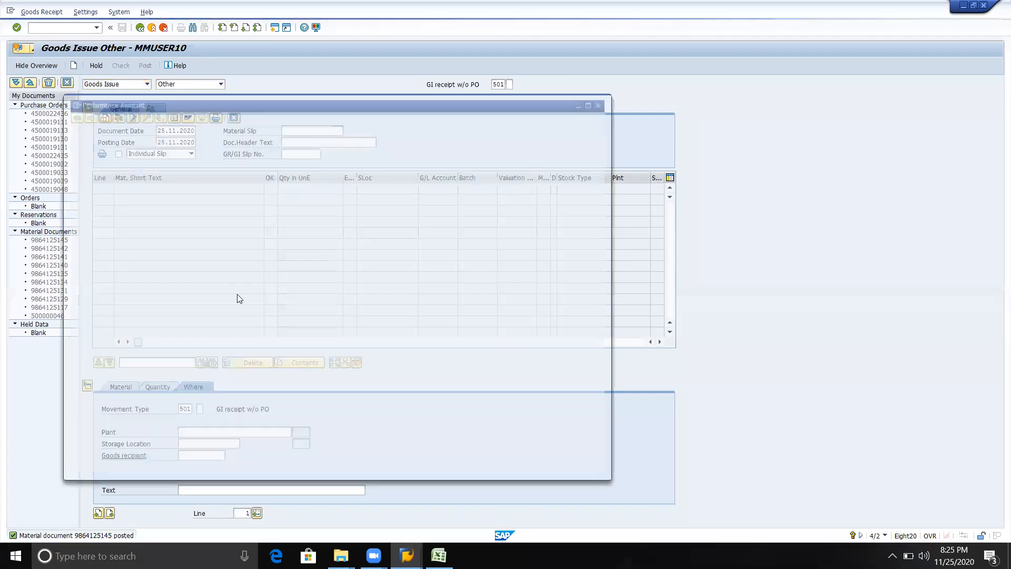
{"action": "left_click_drag", "start_coordinate": [294, 138], "coordinate": [84, 143]}
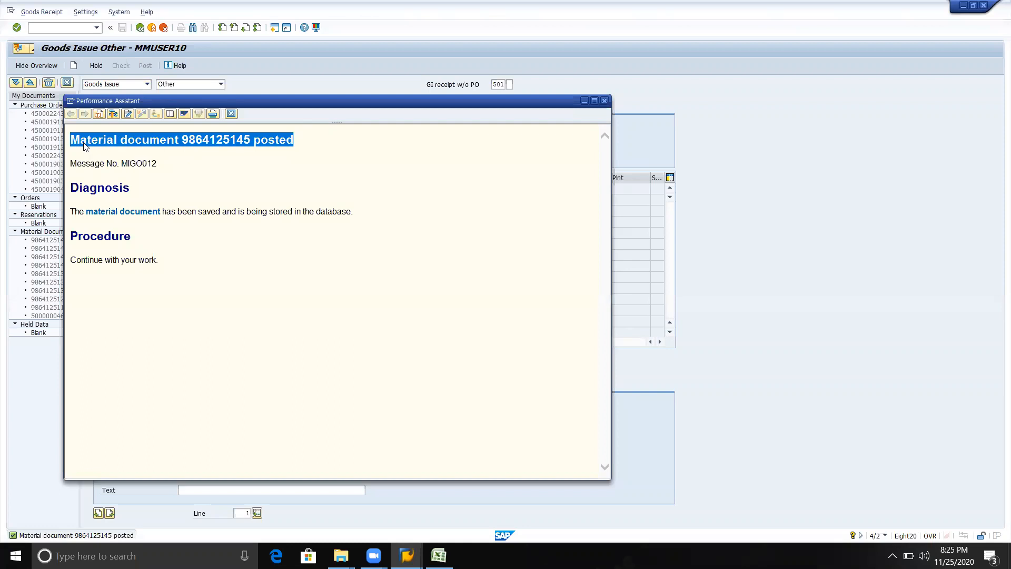
{"action": "left_click", "coordinate": [447, 550]}
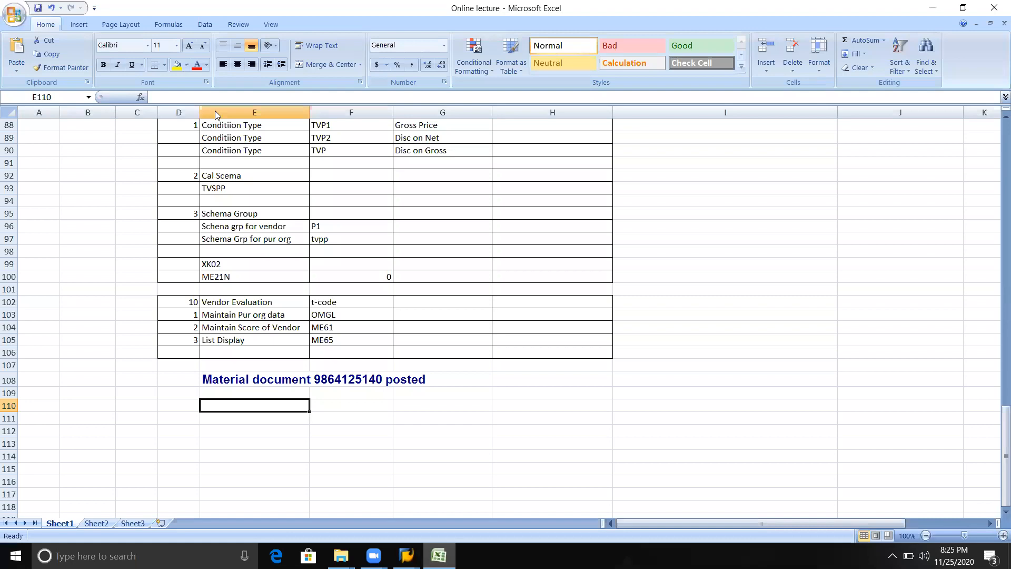
{"action": "key", "text": "alt+Tab"}
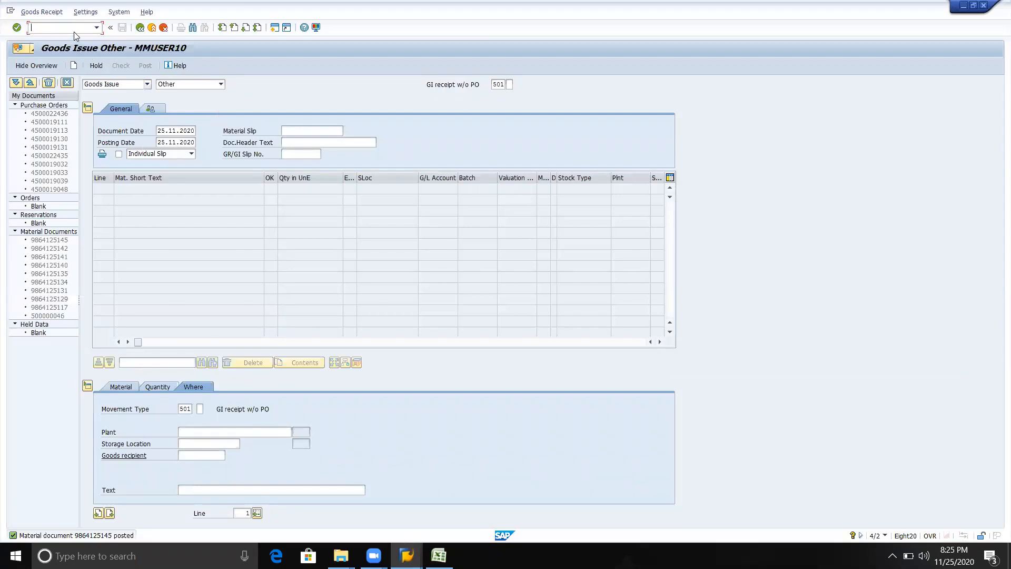
Step: Start transaction /nmb1c, choose movement type 561 for initial stock balances into unrestricted use, and proceed to item entry
{"action": "type", "text": "/nmb1c"}
{"action": "key", "text": "Return"}
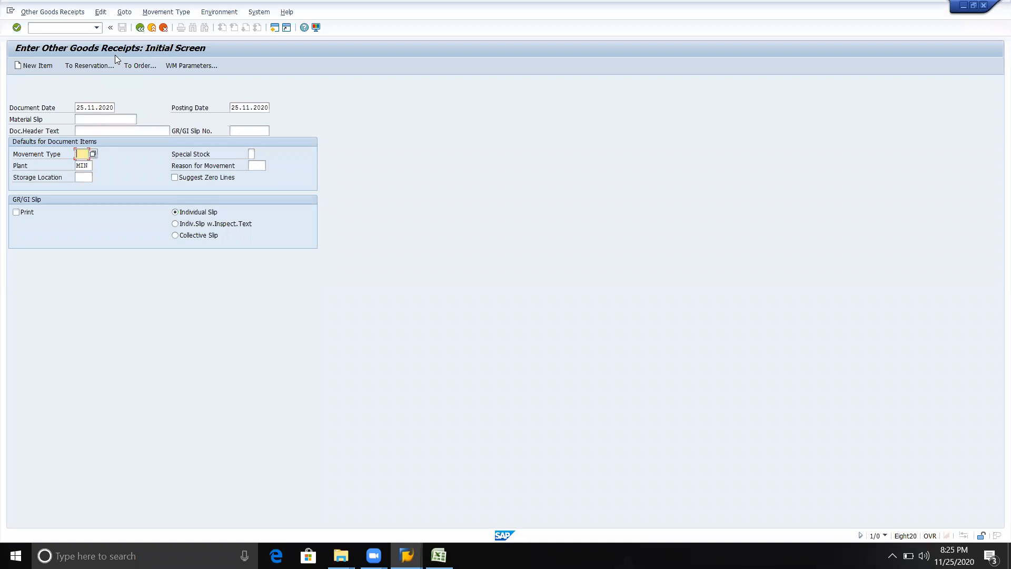
{"action": "left_click", "coordinate": [93, 152]}
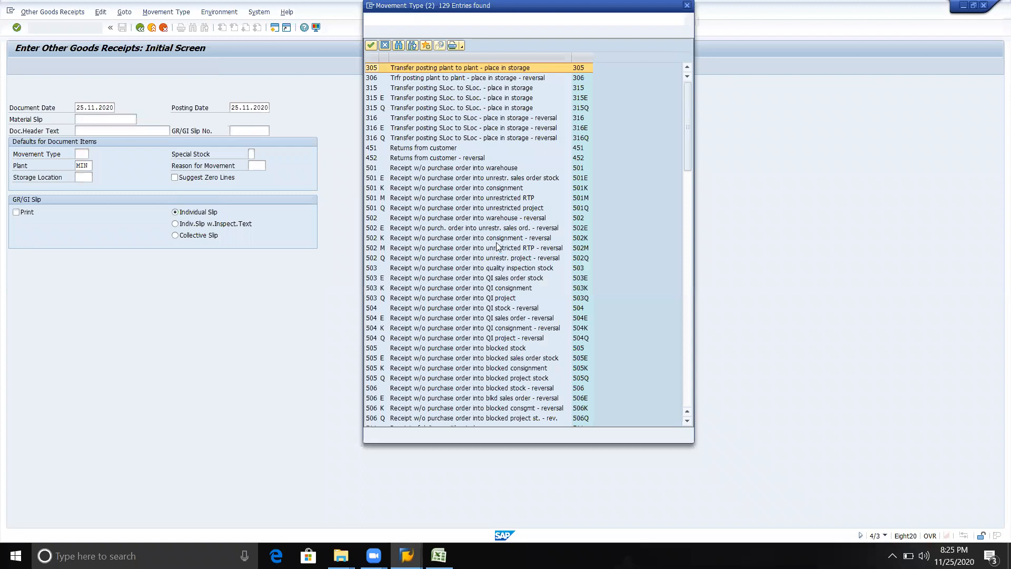
{"action": "scroll", "coordinate": [497, 246], "scroll_direction": "down", "scroll_amount": 4}
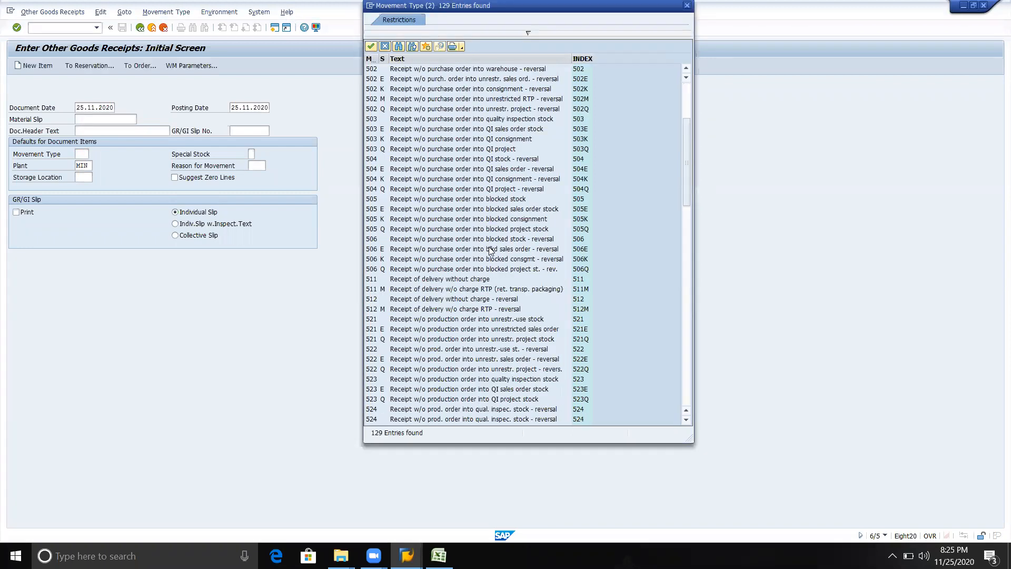
{"action": "scroll", "coordinate": [446, 331], "scroll_direction": "down", "scroll_amount": 10}
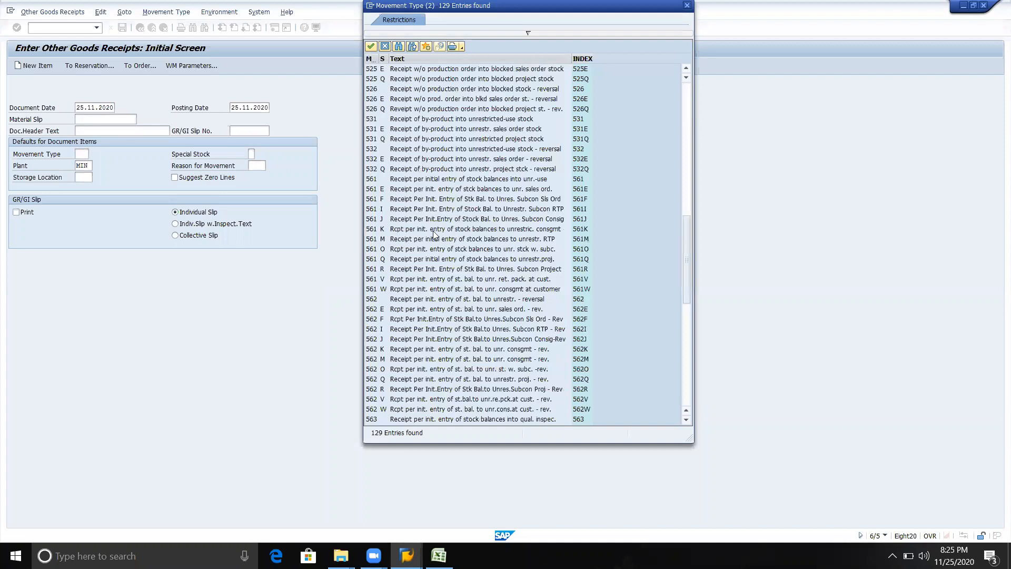
{"action": "left_click", "coordinate": [429, 180]}
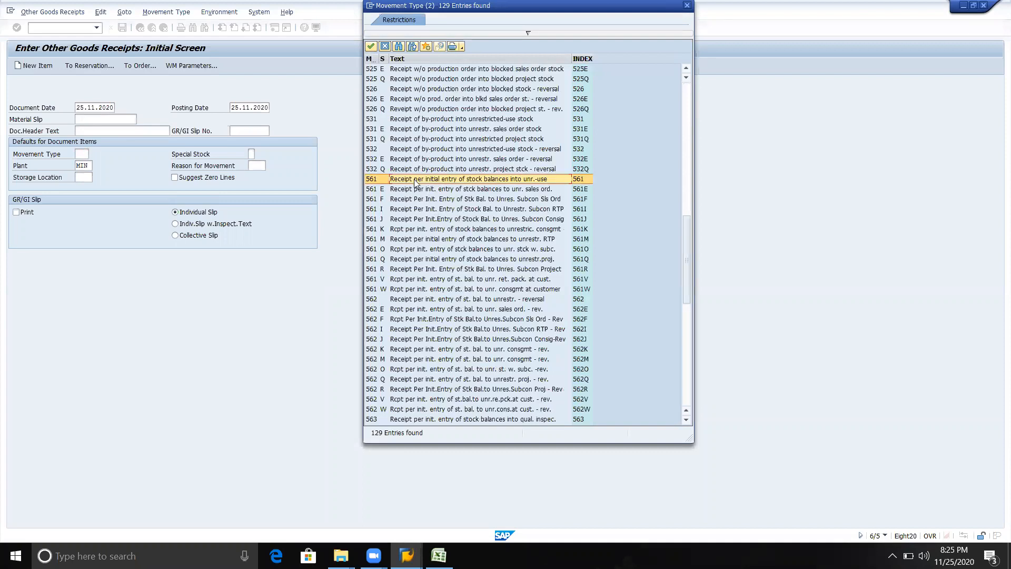
{"action": "double_click", "coordinate": [470, 181]}
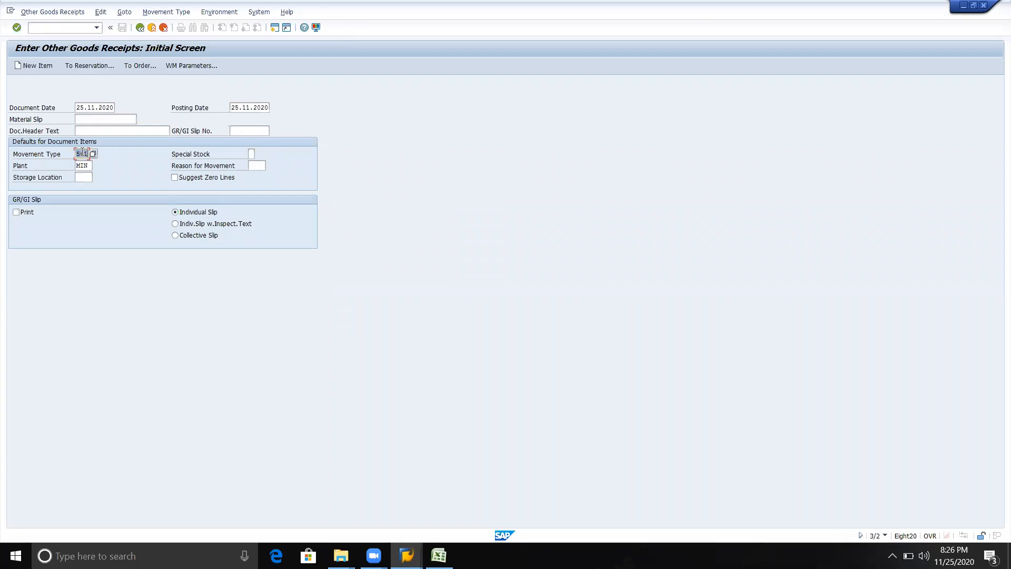
{"action": "key", "text": "Return"}
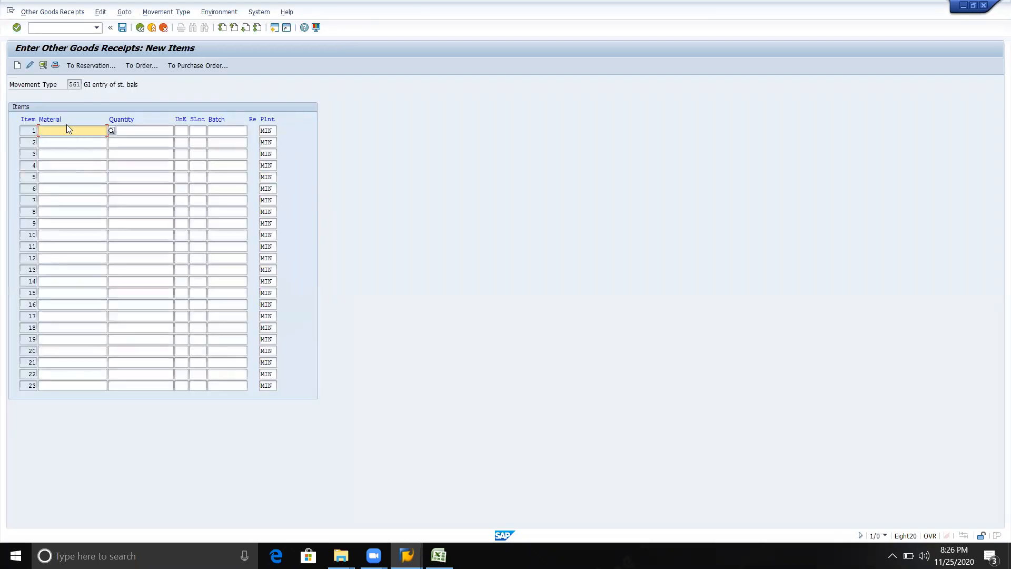
Step: Enter material 3643 with quantity 10 in the first item line
{"action": "key", "text": "space"}
{"action": "key", "text": "Down"}
{"action": "key", "text": "Return"}
{"action": "key", "text": "Tab"}
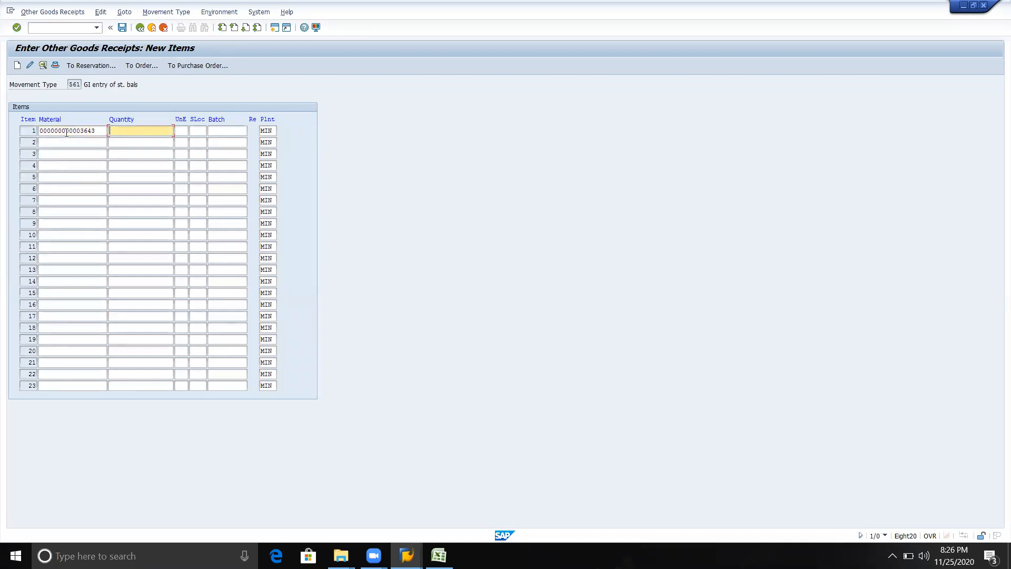
{"action": "type", "text": "10"}
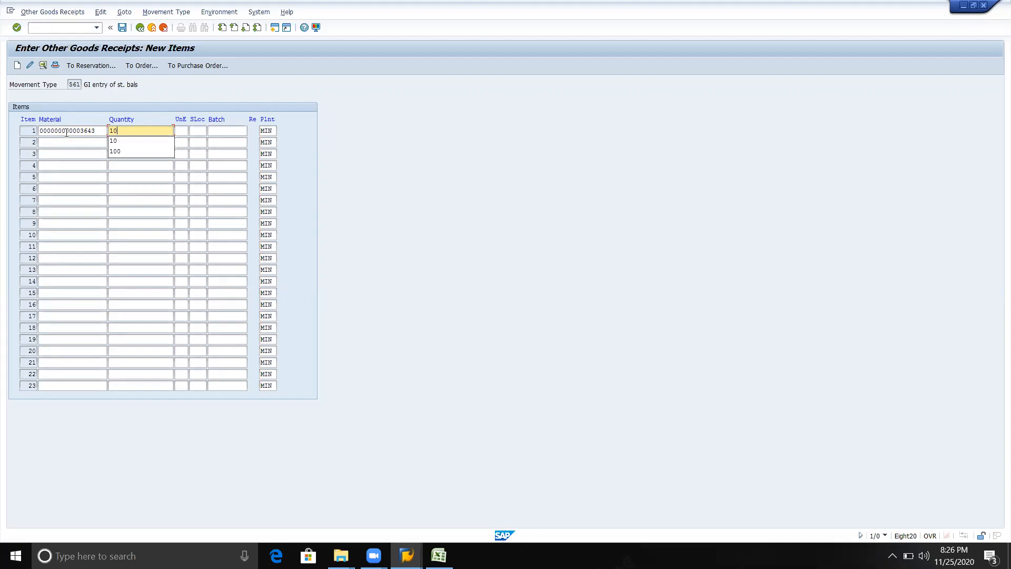
Step: Set the first item's unit of entry to kg and its storage location to min
{"action": "key", "text": "Tab"}
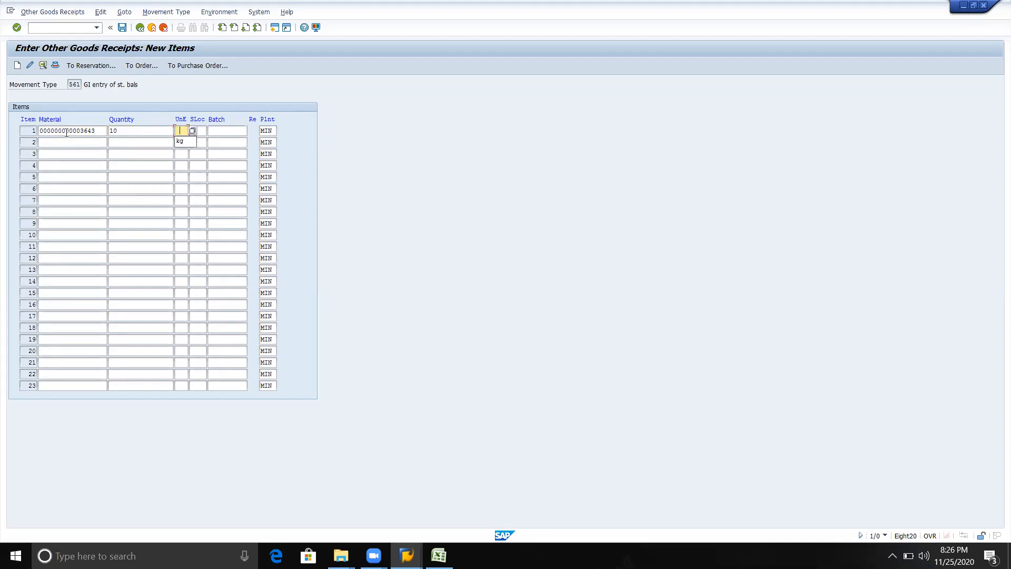
{"action": "key", "text": "Down"}
{"action": "key", "text": "Return"}
{"action": "key", "text": "Tab"}
{"action": "key", "text": "BackSpace"}
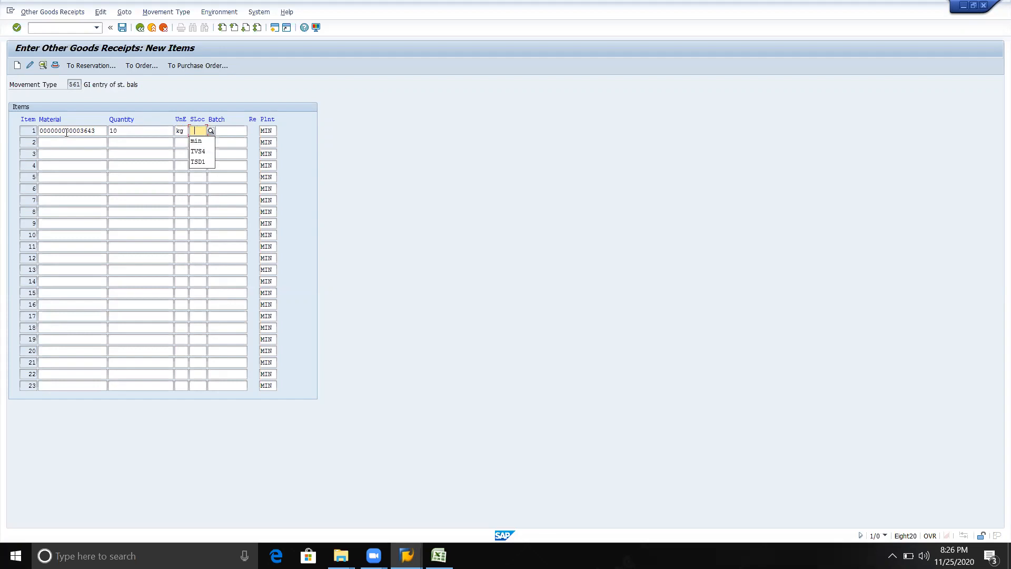
{"action": "key", "text": "Down"}
{"action": "key", "text": "Return"}
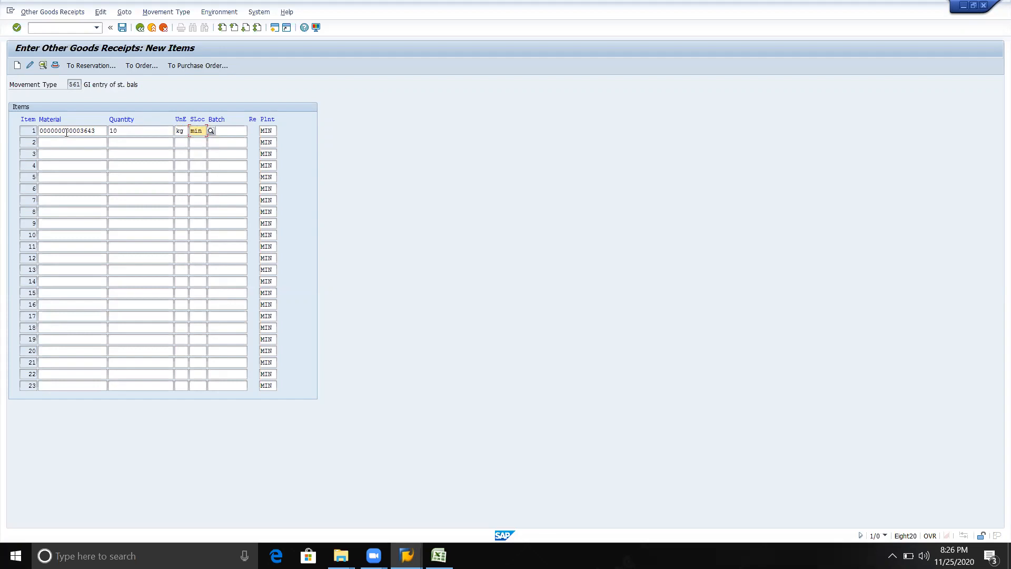
Step: Confirm the completed first item line of the goods receipt
{"action": "left_click", "coordinate": [235, 135]}
{"action": "key", "text": "Return"}
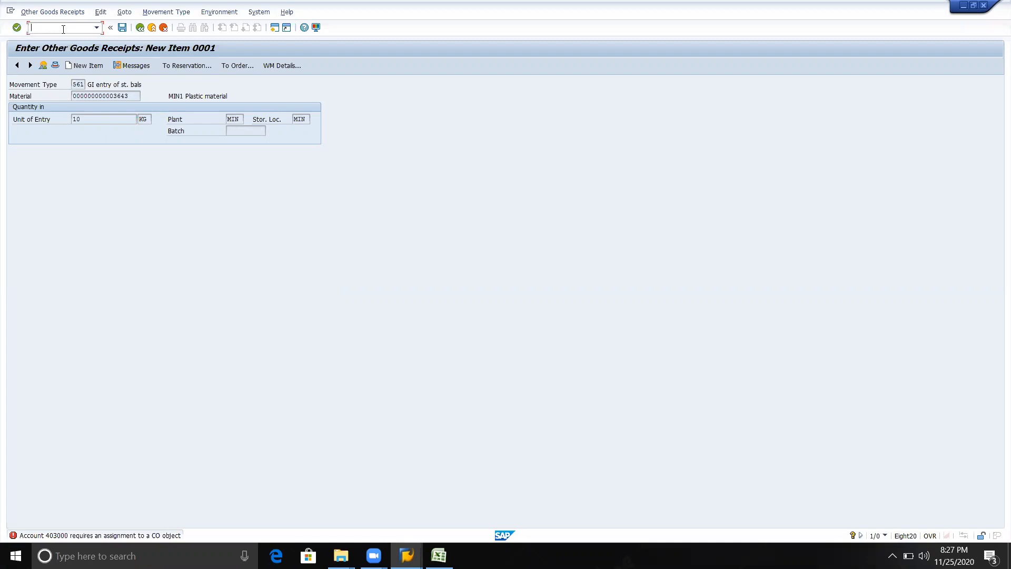
Step: Try /oobk9 in a new session and replace it with /nokb9 to open the default account assignment view
{"action": "type", "text": "/oobk"}
{"action": "key", "text": "Return"}
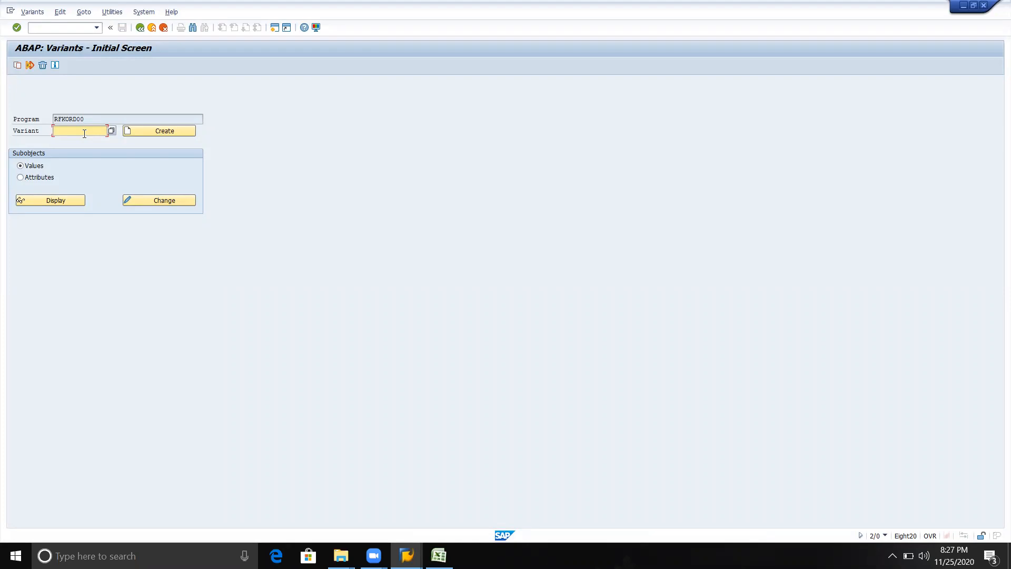
{"action": "left_click", "coordinate": [67, 29]}
{"action": "type", "text": "/no"}
{"action": "key", "text": "Return"}
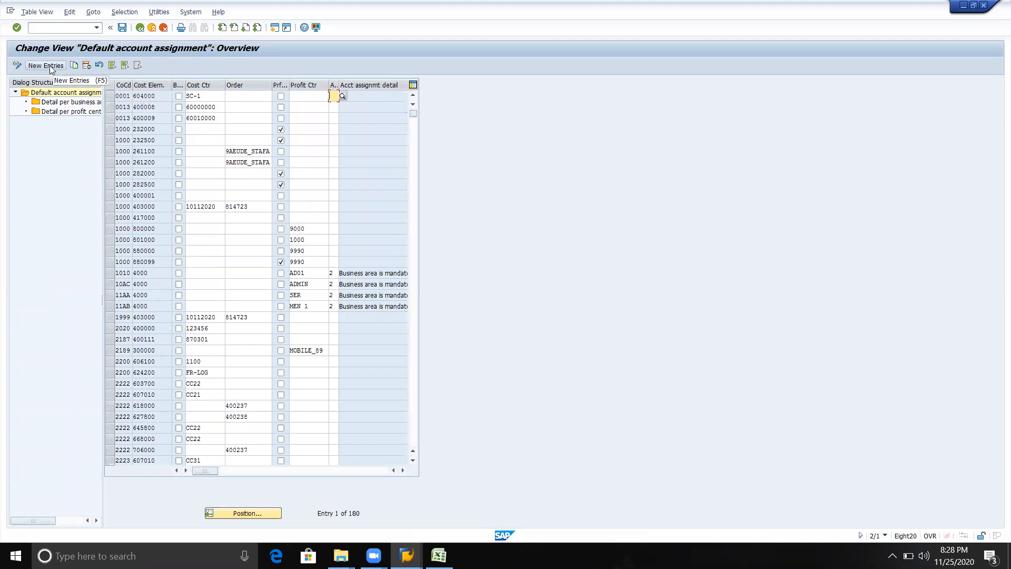
Step: Check the account in the goods receipt's error message and return to the default account assignment session
{"action": "key", "text": "alt+Tab"}
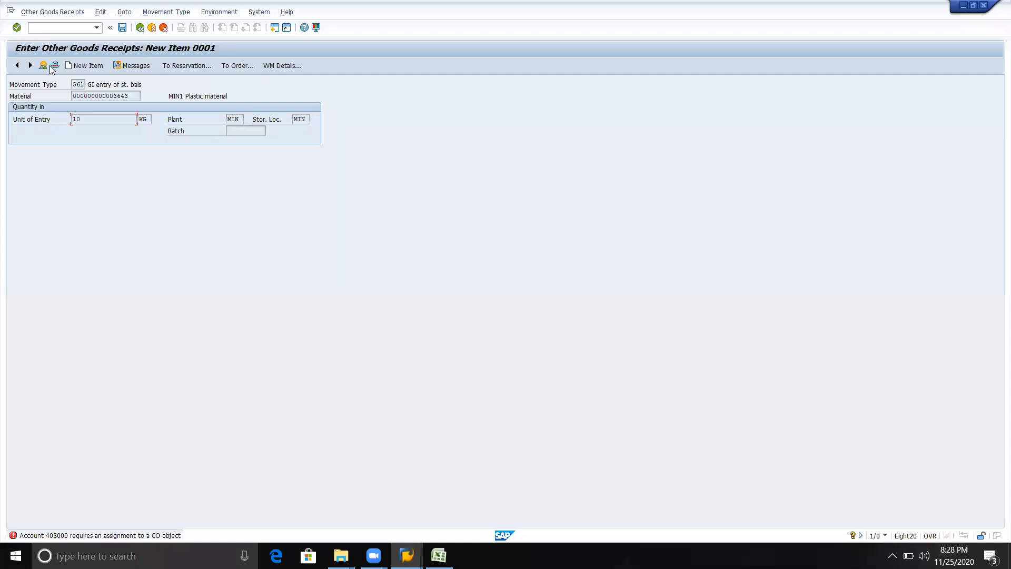
{"action": "key", "text": "alt+Tab"}
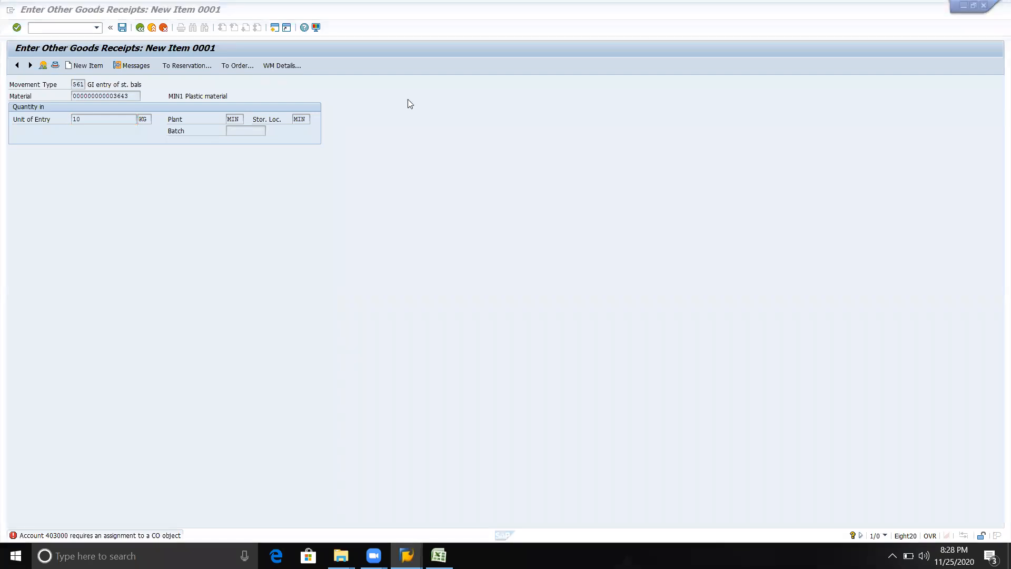
{"action": "key", "text": "alt+Tab"}
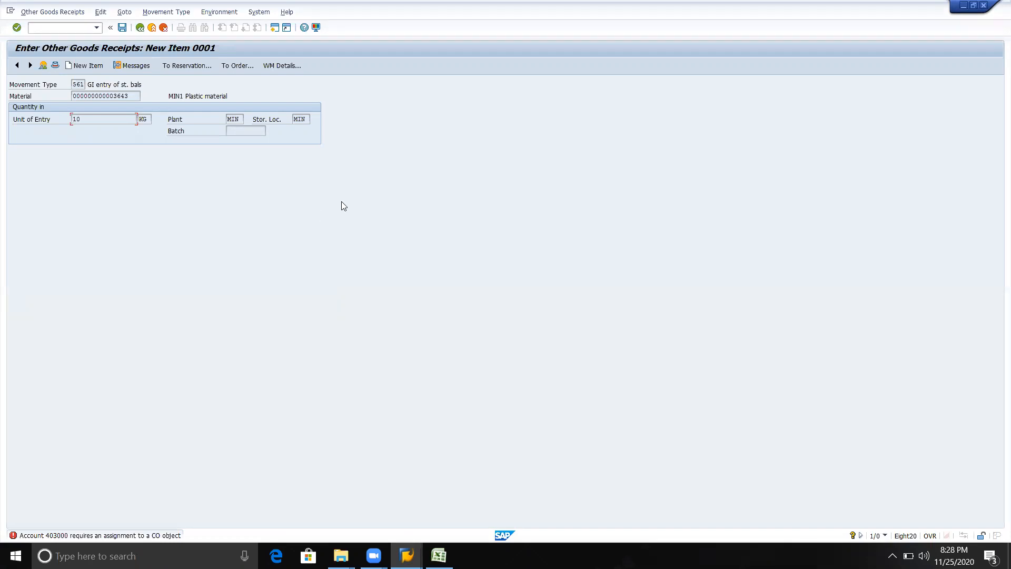
{"action": "key", "text": "alt+Tab"}
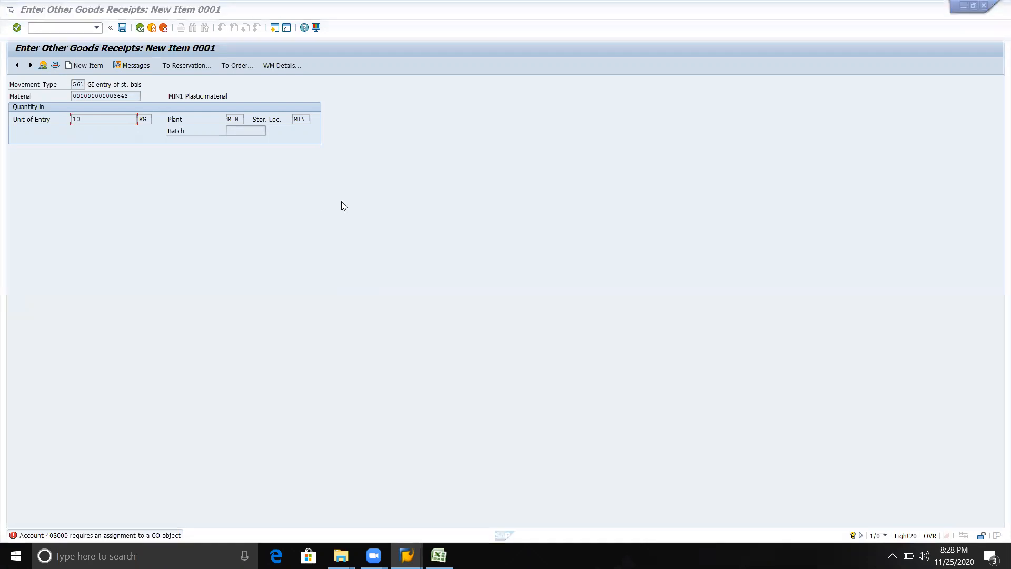
{"action": "key", "text": "alt+Tab"}
{"action": "key", "text": "alt+Tab"}
{"action": "key", "text": "alt+Tab"}
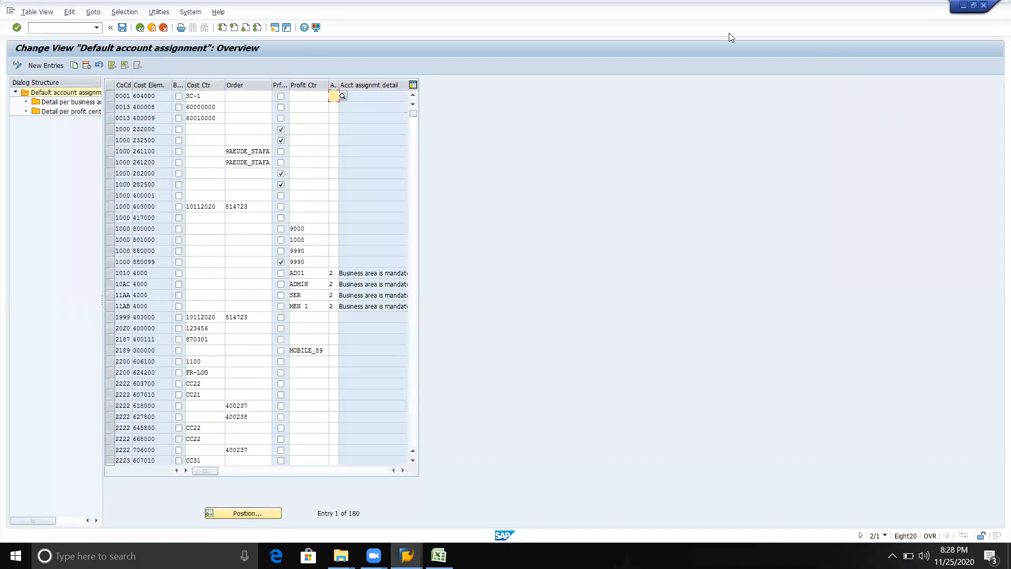
Step: Start a new default account assignment entry for company code min
{"action": "left_click", "coordinate": [62, 66]}
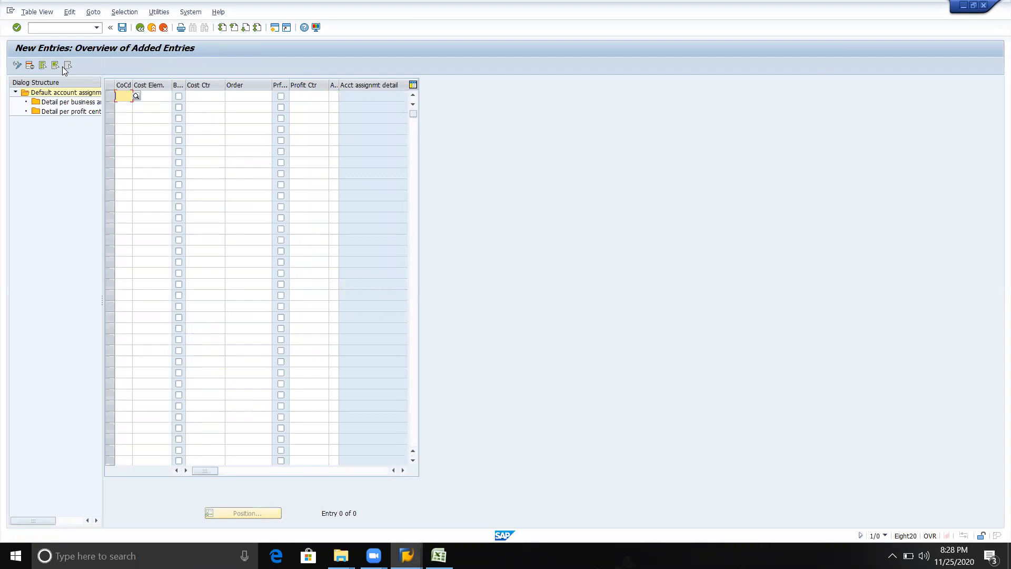
{"action": "key", "text": "Down"}
{"action": "key", "text": "Up"}
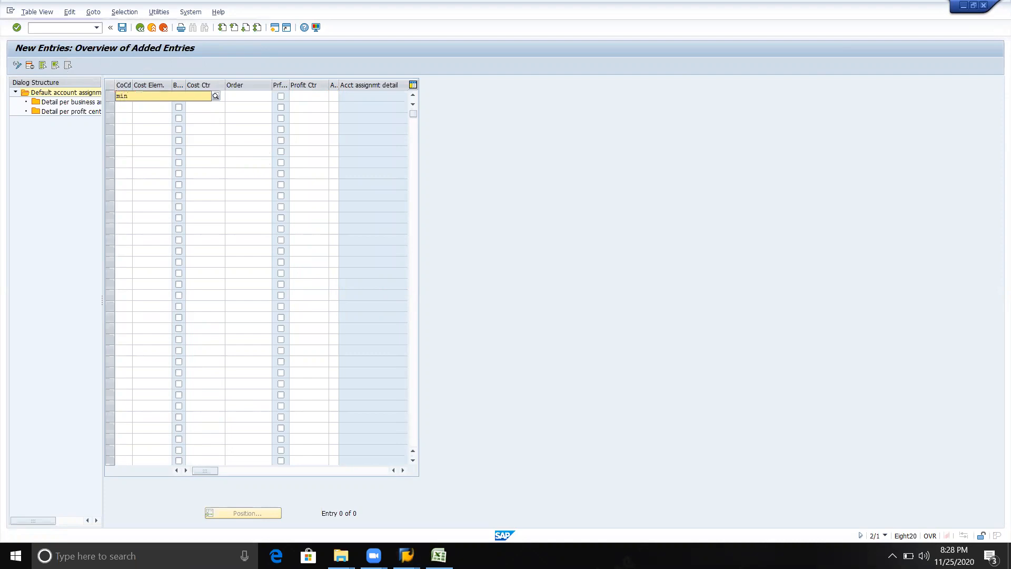
{"action": "key", "text": "Tab"}
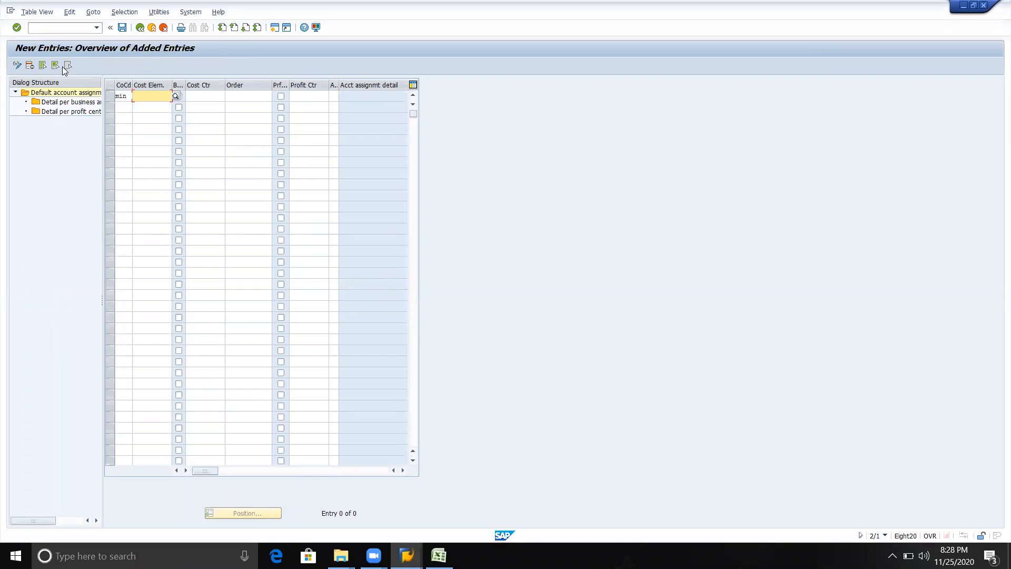
Step: Set the entry's cost element to 403000, checking the account in the goods receipt session
{"action": "type", "text": "4"}
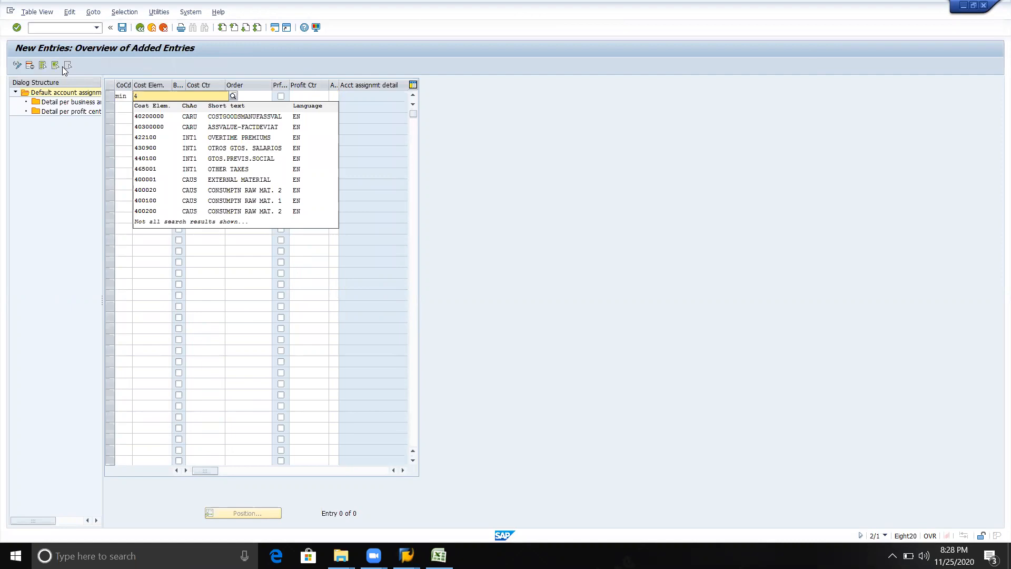
{"action": "key", "text": "alt+Tab"}
{"action": "key", "text": "alt+Tab"}
{"action": "key", "text": "alt+Tab"}
{"action": "key", "text": "alt+Tab"}
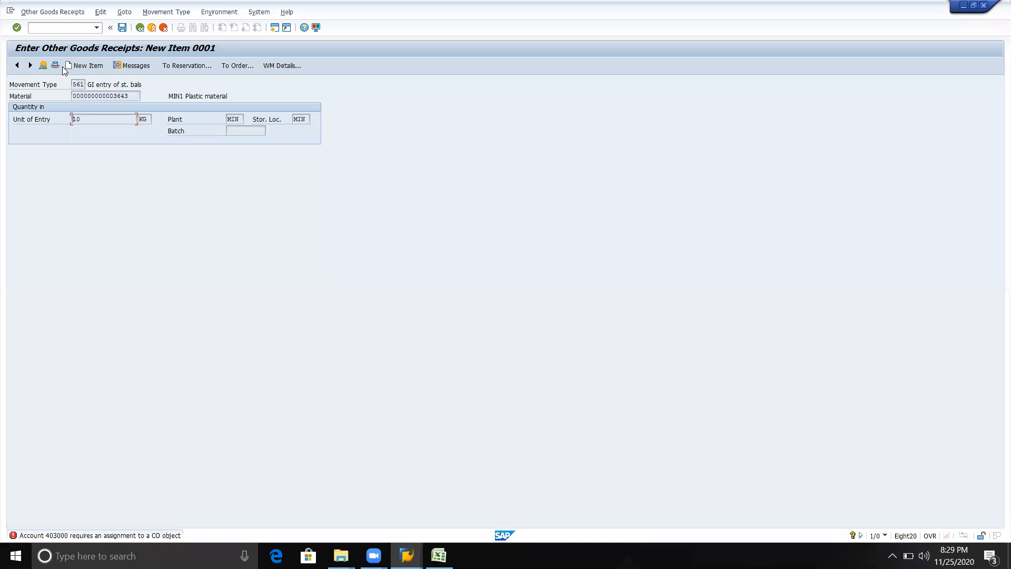
{"action": "key", "text": "alt+Tab"}
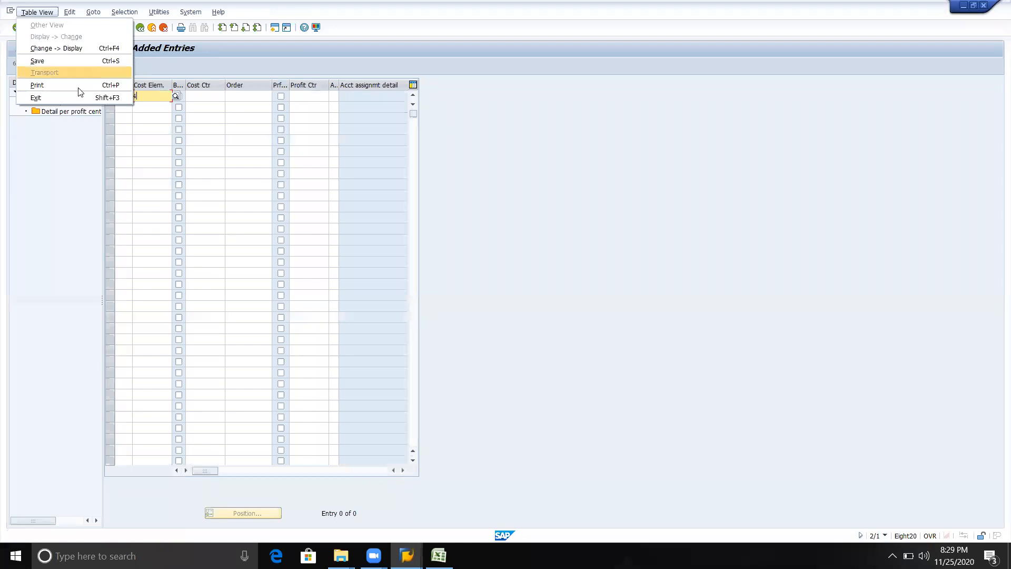
{"action": "left_click", "coordinate": [151, 96]}
{"action": "type", "text": "4"}
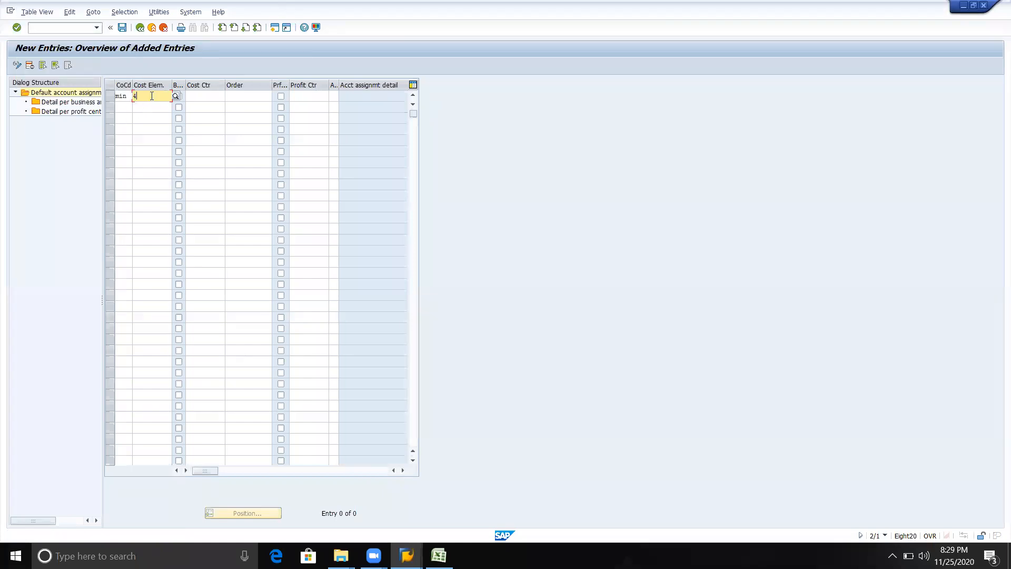
{"action": "type", "text": "03000"}
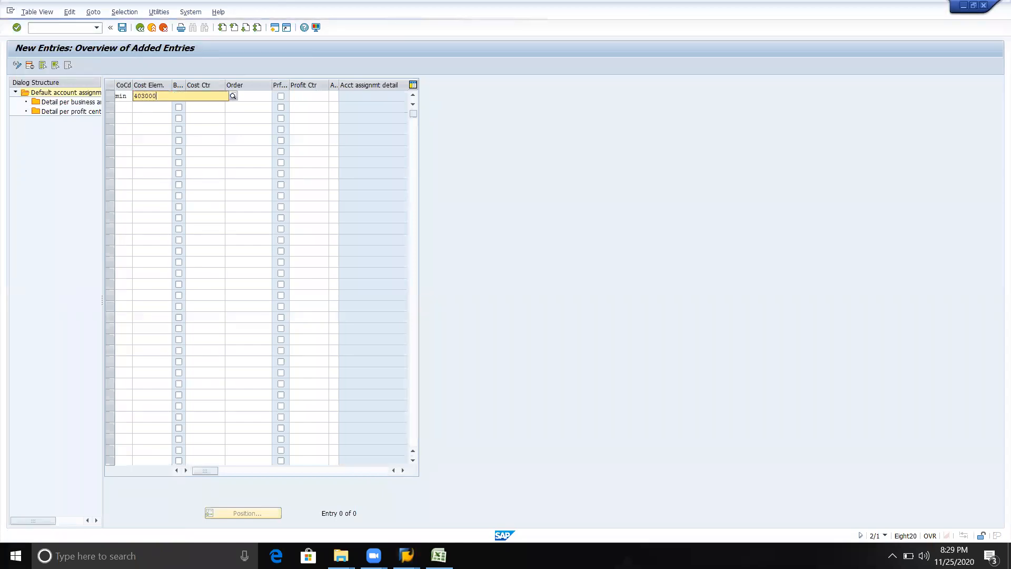
Step: Set the entry's cost center to mincc and save the entry, confirming the customizing request
{"action": "key", "text": "Tab"}
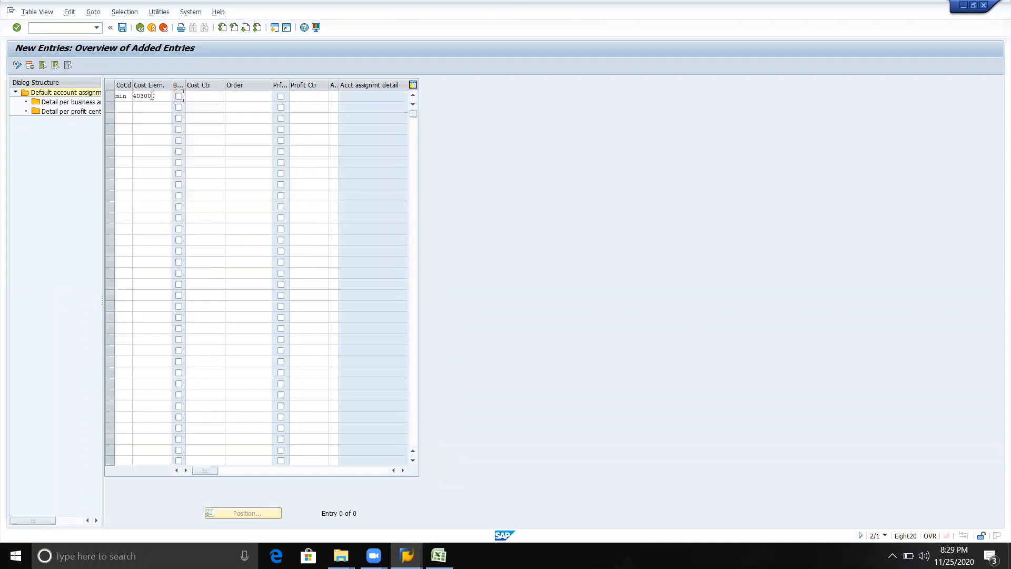
{"action": "key", "text": "Tab"}
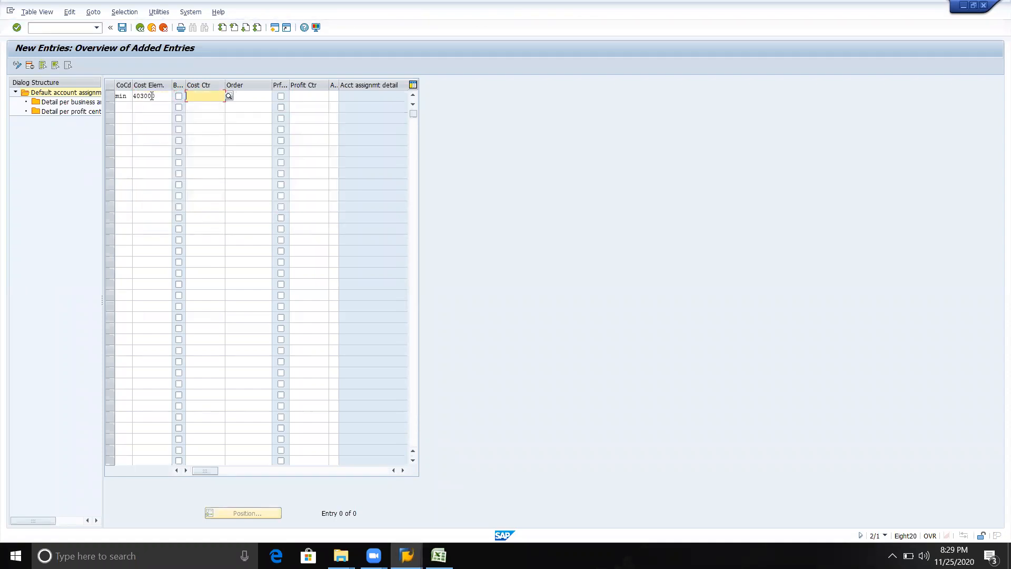
{"action": "type", "text": "mkincc"}
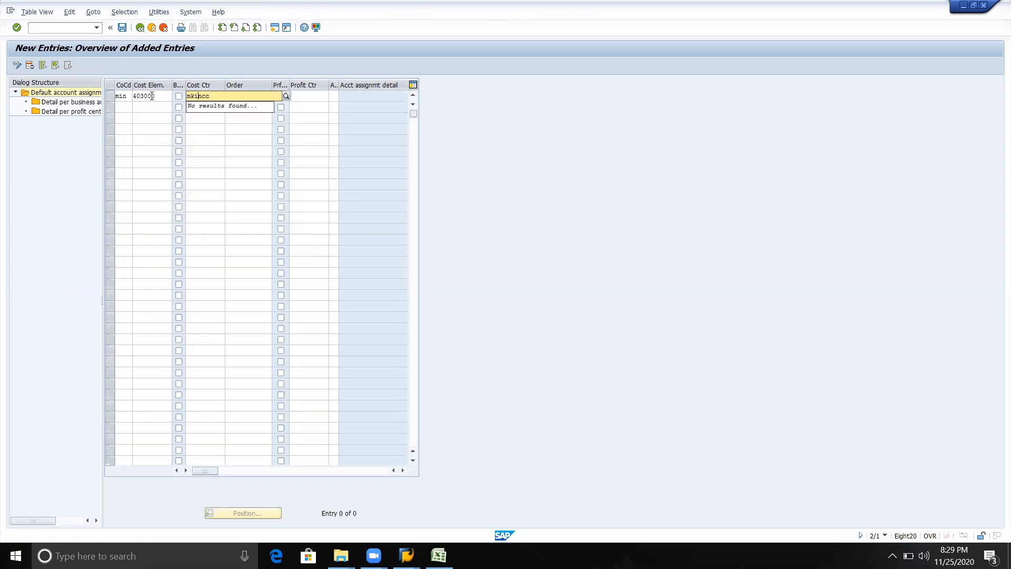
{"action": "key", "text": "Left"}
{"action": "key", "text": "Left"}
{"action": "key", "text": "Left"}
{"action": "key", "text": "Left"}
{"action": "key", "text": "BackSpace"}
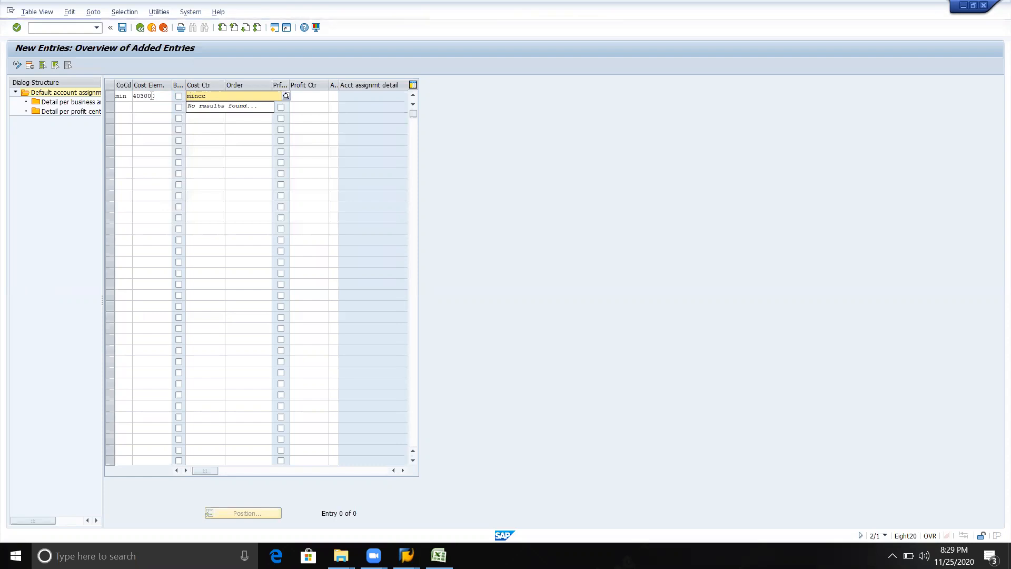
{"action": "key", "text": "Return"}
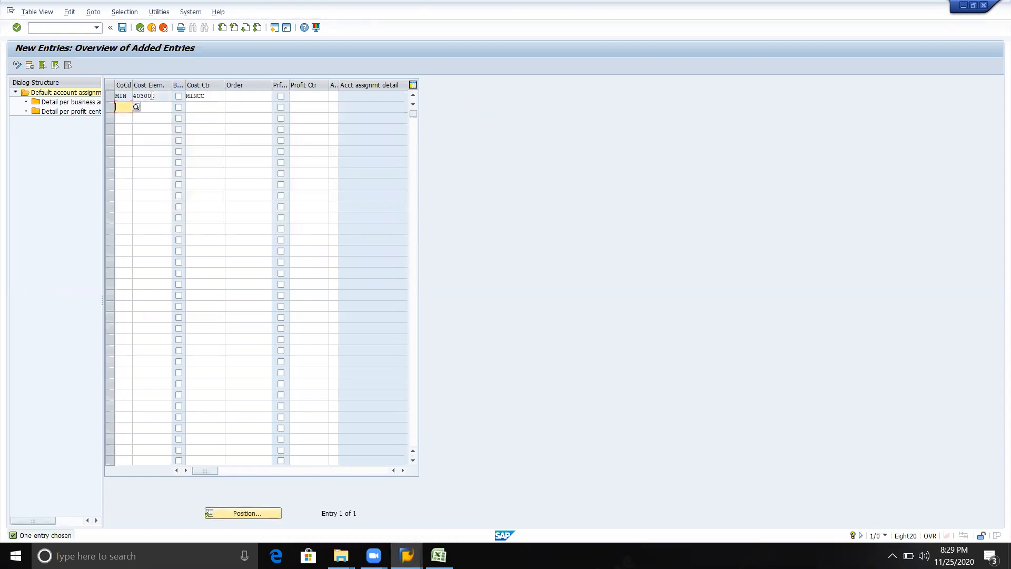
{"action": "key", "text": "ctrl+s"}
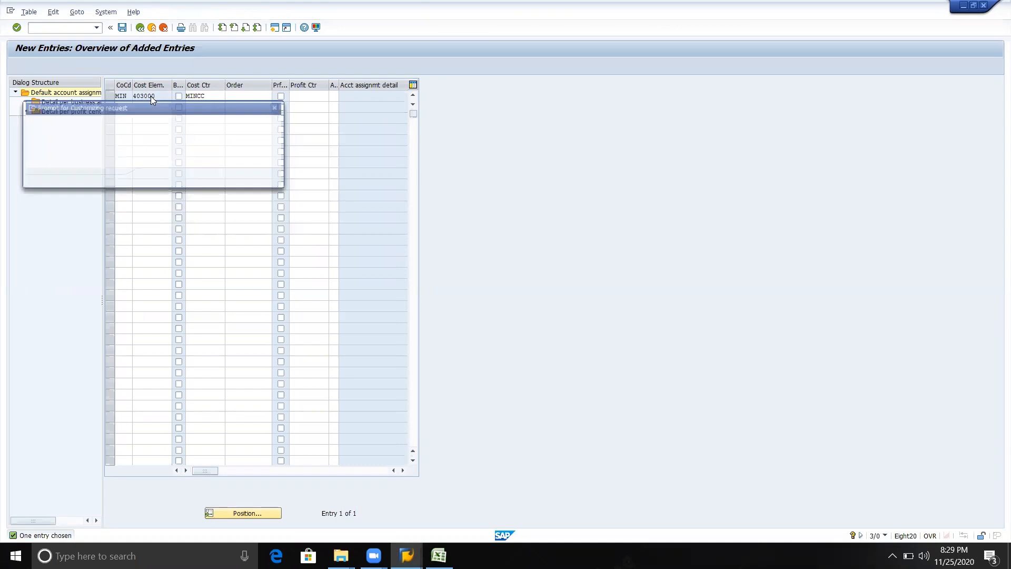
{"action": "left_click", "coordinate": [155, 178]}
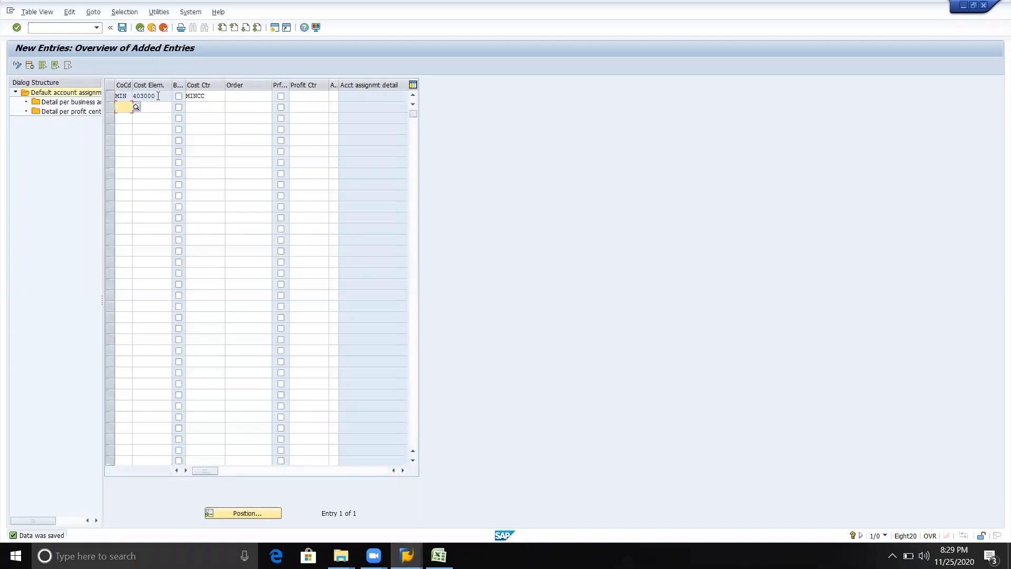
Step: Return to the goods receipt session, go back to the item overview and post the document
{"action": "key", "text": "alt+Tab"}
{"action": "key", "text": "alt+Tab"}
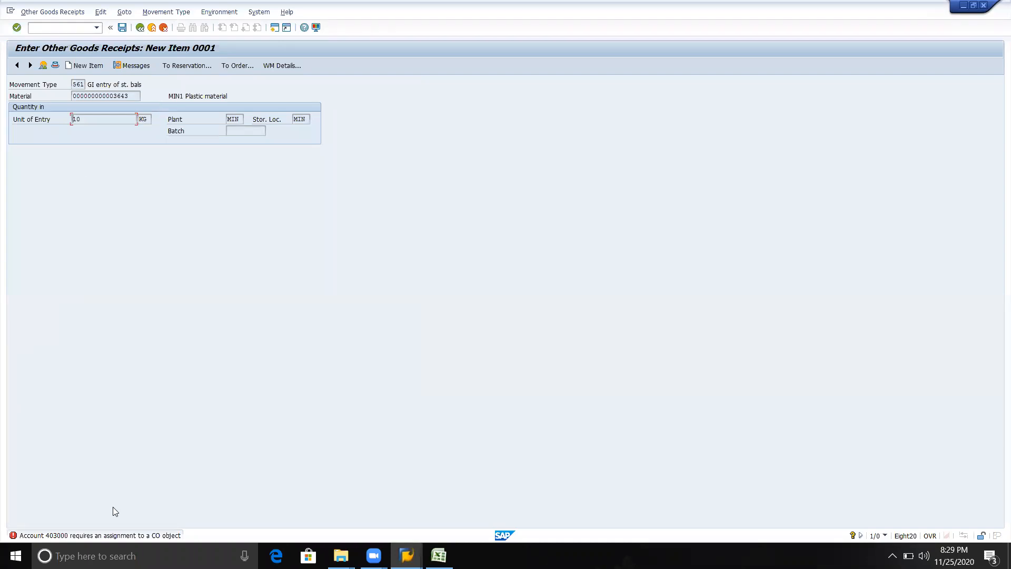
{"action": "key", "text": "alt+Tab"}
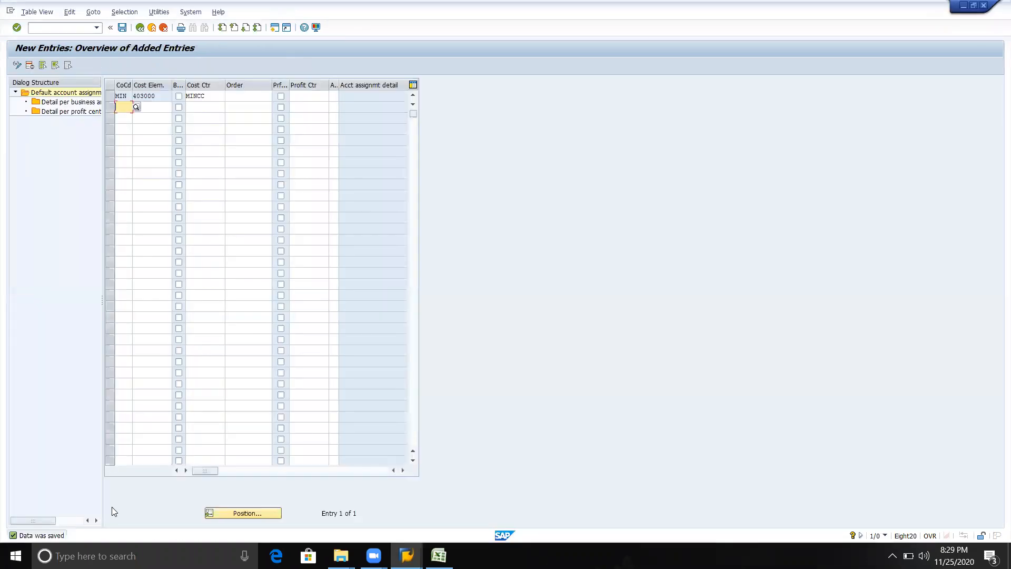
{"action": "key", "text": "alt+Tab"}
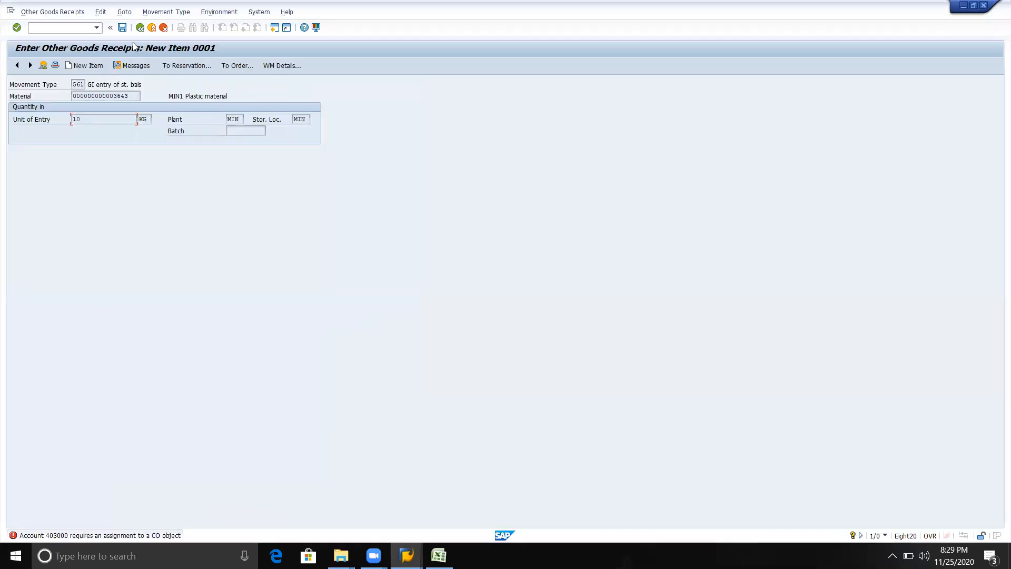
{"action": "left_click", "coordinate": [122, 27]}
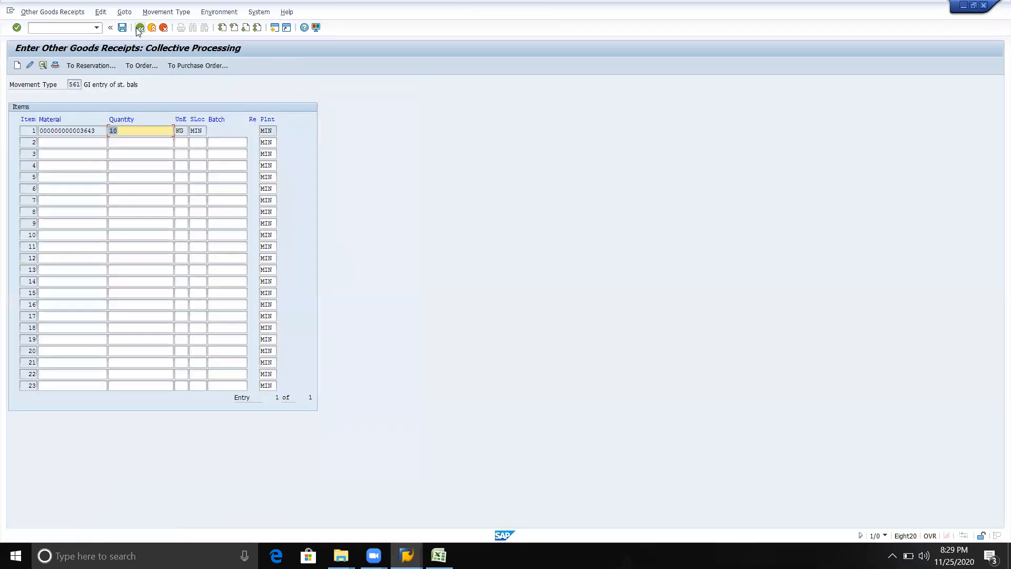
{"action": "left_click", "coordinate": [125, 32]}
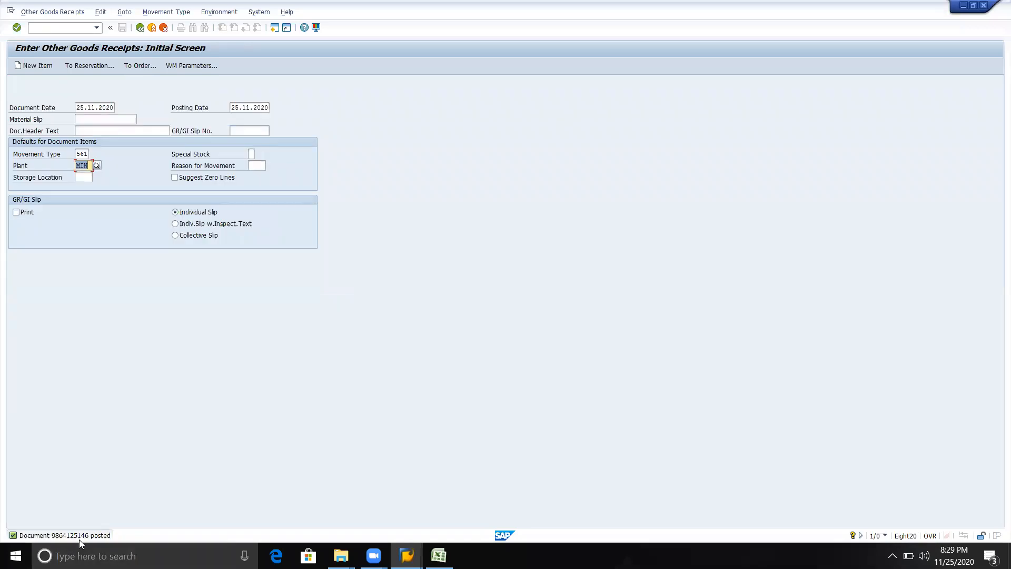
Step: Open the posting message's details and switch back to the default account assignment session
{"action": "double_click", "coordinate": [79, 539]}
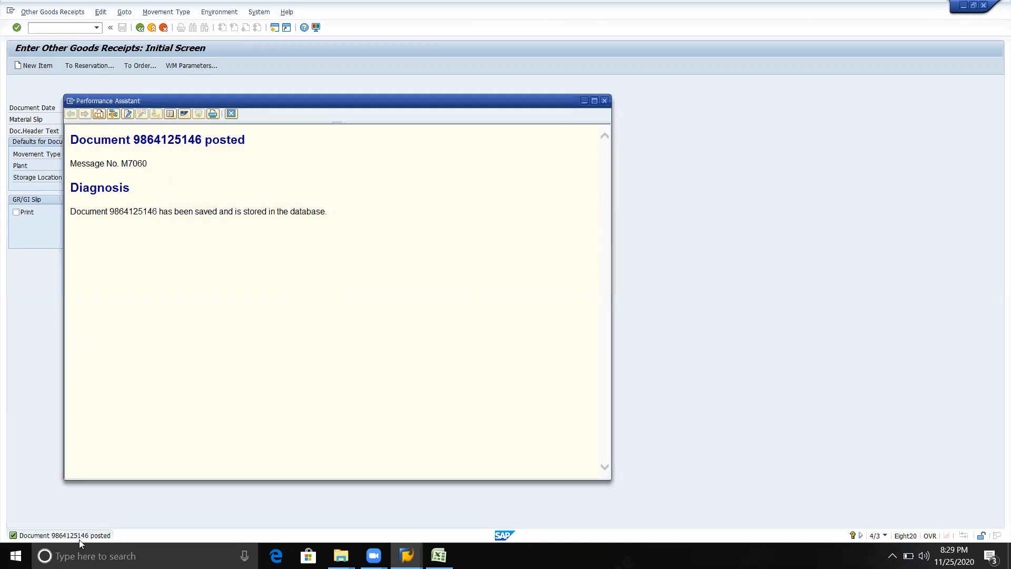
{"action": "key", "text": "alt+Tab"}
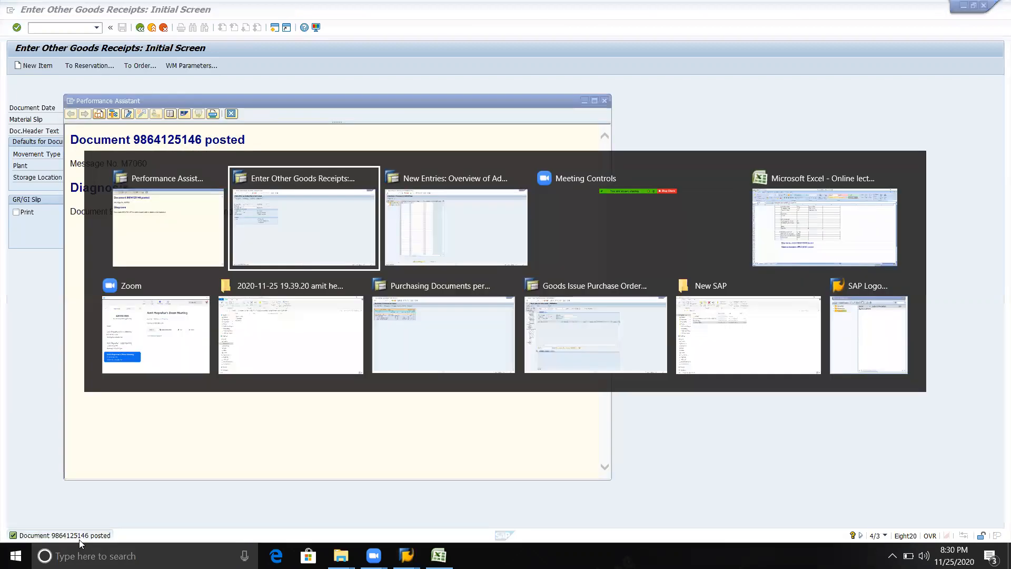
{"action": "key", "text": "Tab"}
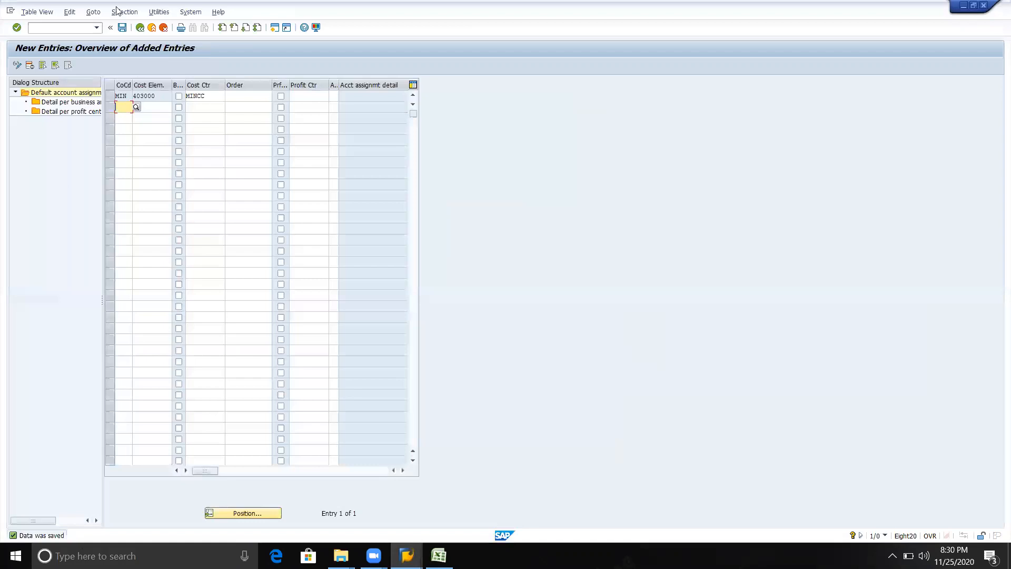
Step: Review the recent transaction codes and the new entry's cost element and cost center, and save the entry again
{"action": "left_click", "coordinate": [97, 29]}
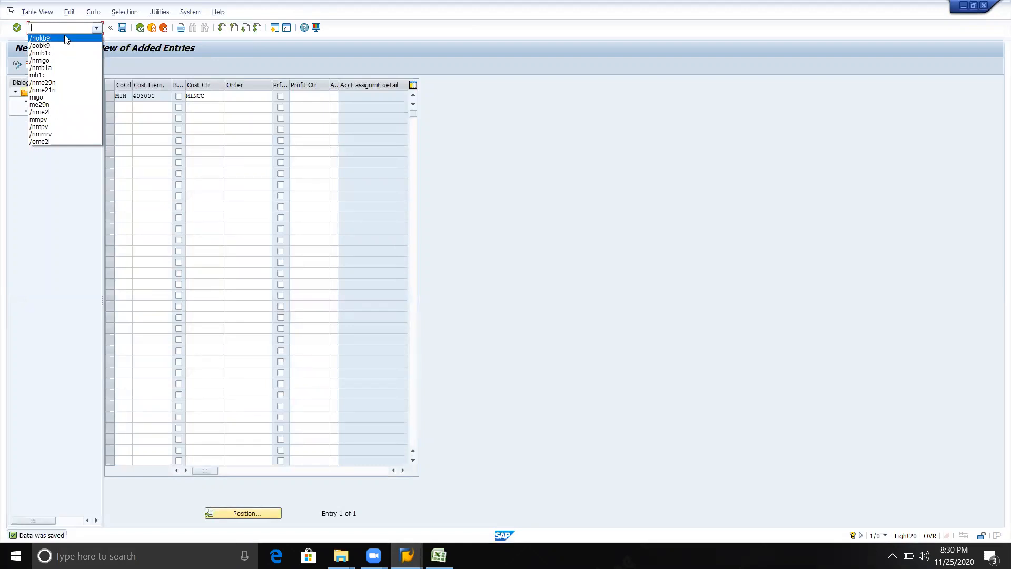
{"action": "left_click", "coordinate": [48, 302]}
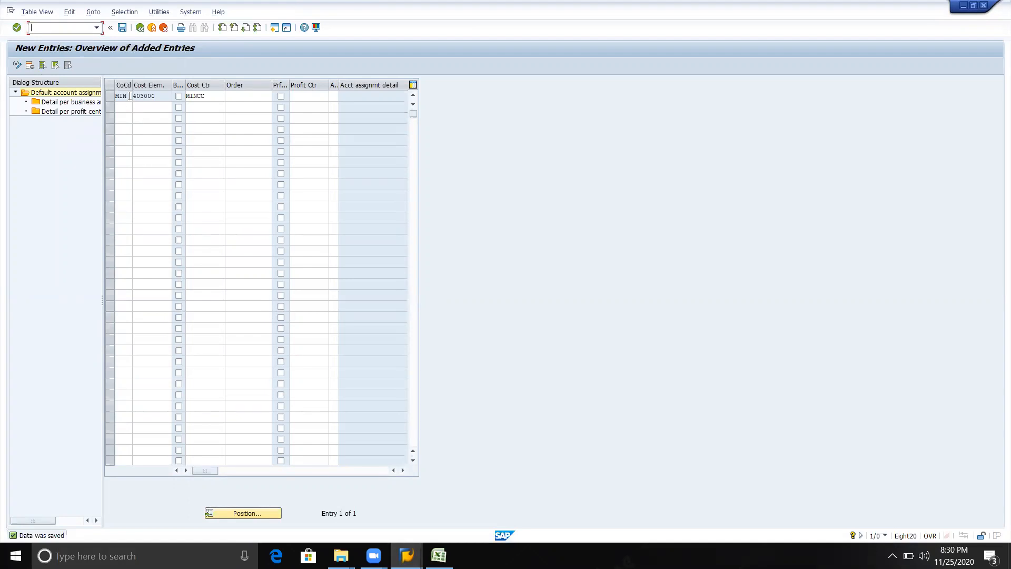
{"action": "left_click", "coordinate": [147, 96]}
{"action": "left_click", "coordinate": [214, 96]}
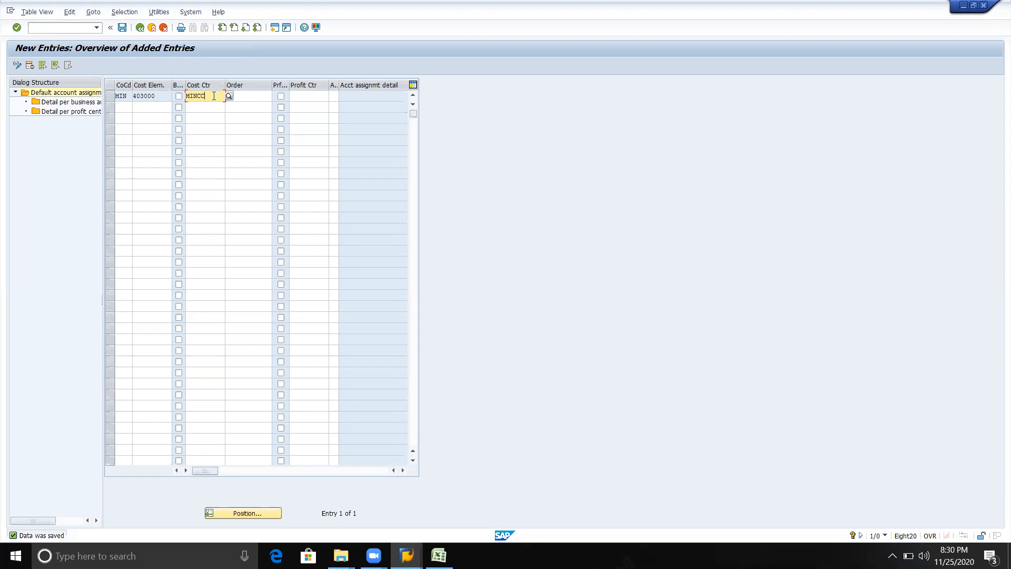
{"action": "key", "text": "ctrl+s"}
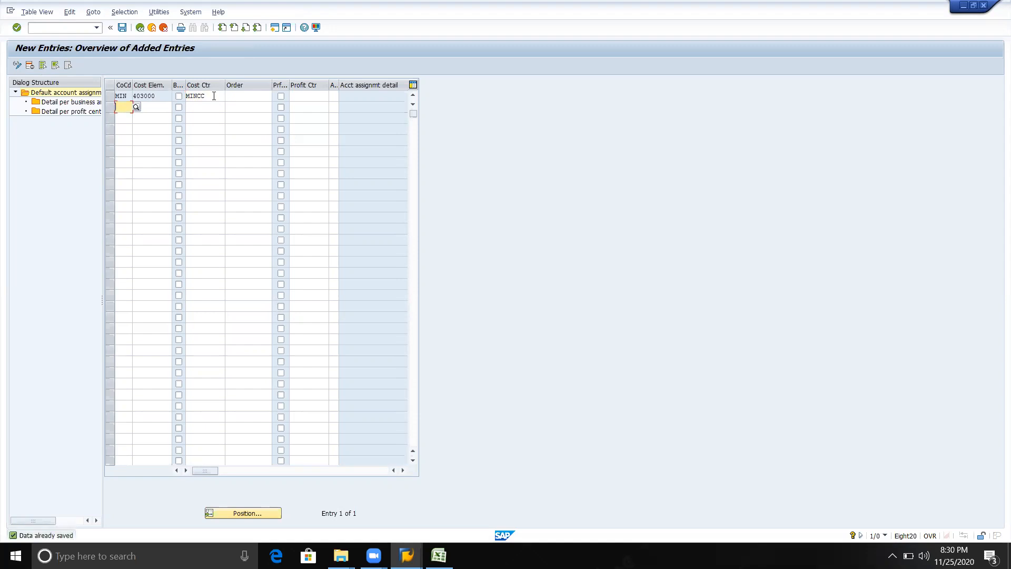
Step: Check the new entry's cost center, return to the goods receipt session and start an additional session
{"action": "left_click", "coordinate": [214, 96]}
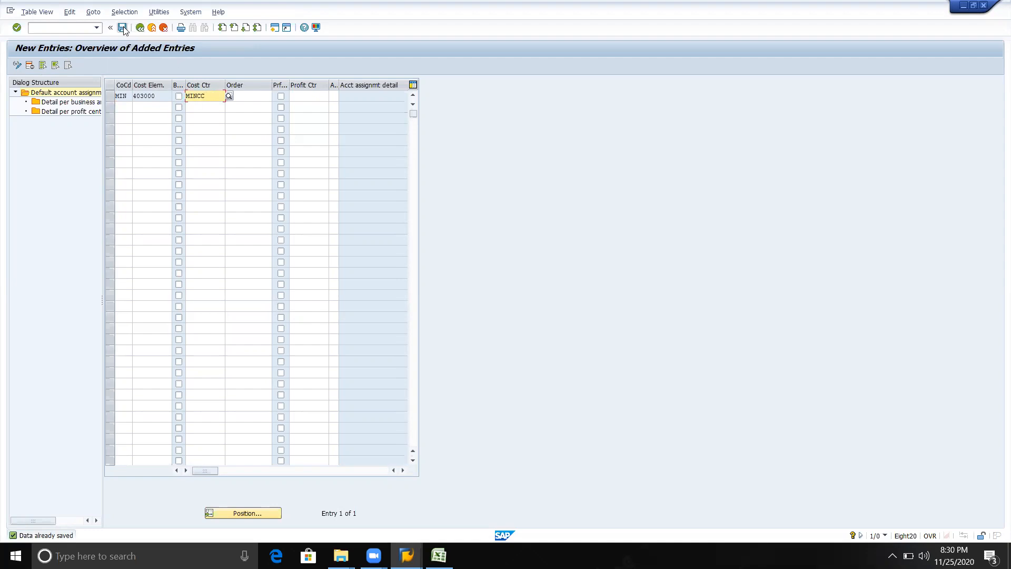
{"action": "key", "text": "alt+Tab"}
{"action": "key", "text": "alt+Tab"}
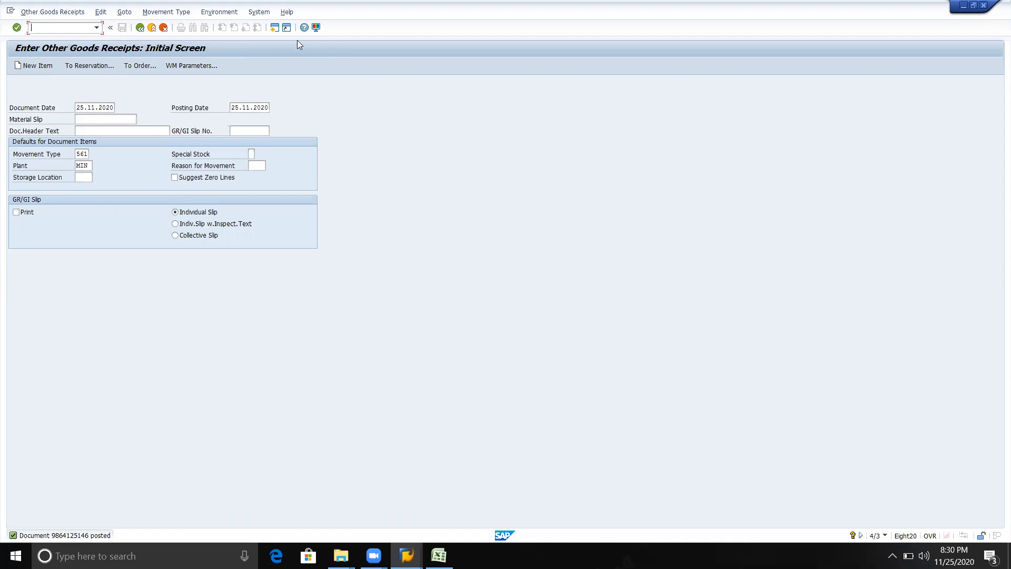
{"action": "left_click", "coordinate": [275, 30]}
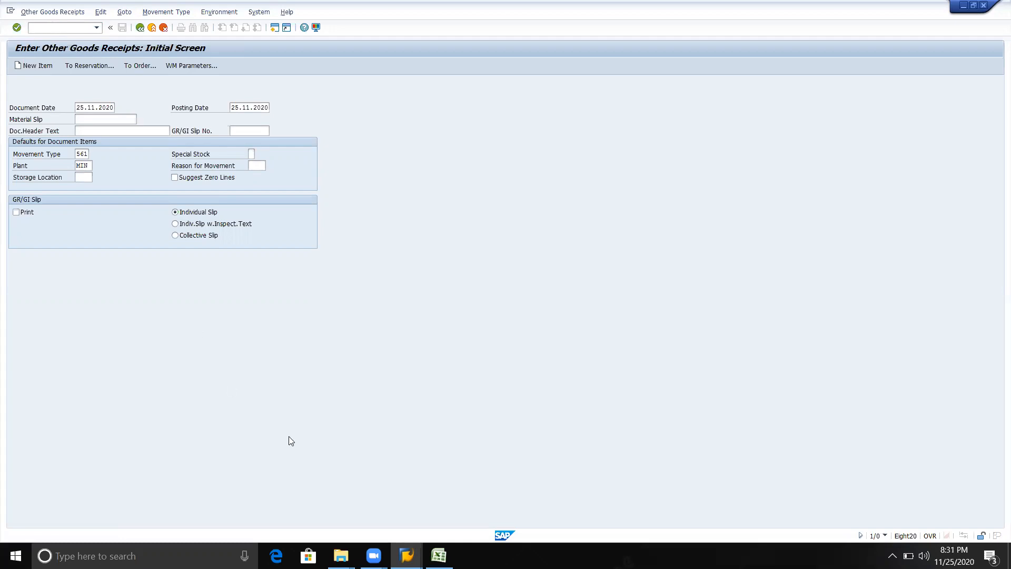
Step: Try to open the view cluster maintenance and decline displaying the locked data
{"action": "left_click", "coordinate": [406, 556]}
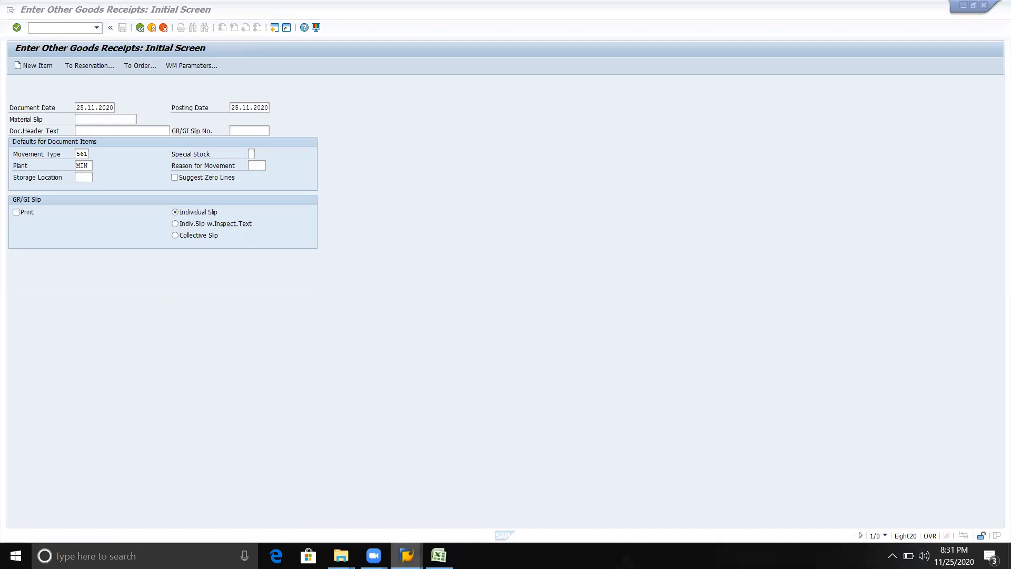
{"action": "key", "text": "alt+Tab"}
{"action": "key", "text": "Return"}
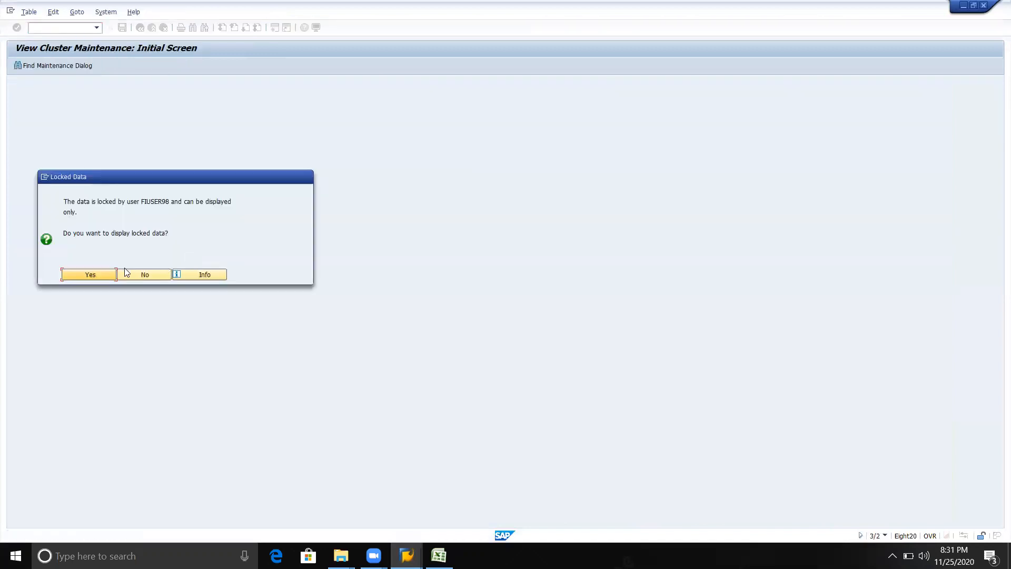
{"action": "left_click", "coordinate": [119, 274]}
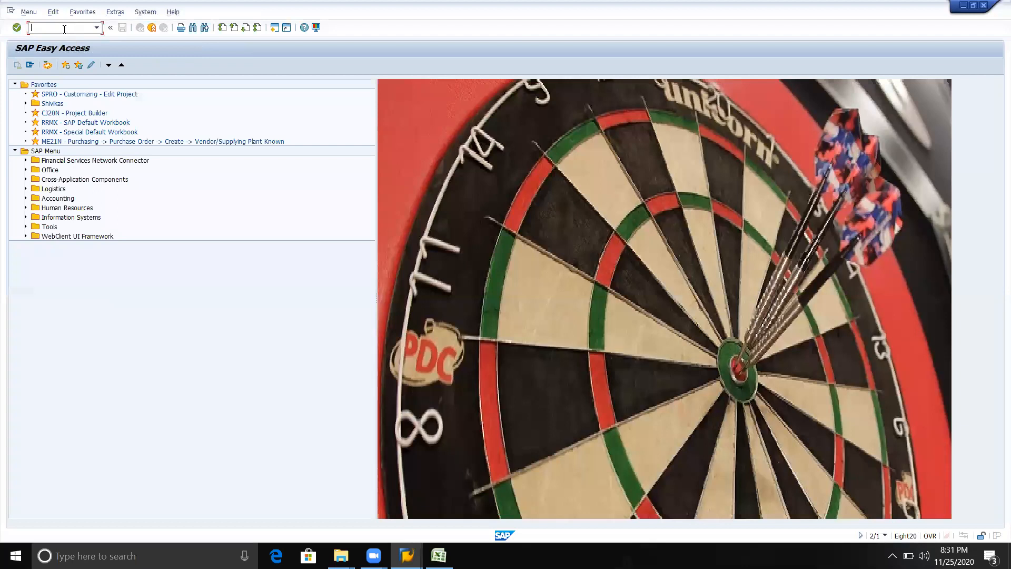
Step: Open transaction SM12 and list the lock entries of all users with user name * in client 800
{"action": "type", "text": "sm12"}
{"action": "key", "text": "Return"}
{"action": "left_click", "coordinate": [131, 142]}
{"action": "key", "text": "BackSpace"}
{"action": "key", "text": "BackSpace"}
{"action": "key", "text": "BackSpace"}
{"action": "key", "text": "BackSpace"}
{"action": "key", "text": "BackSpace"}
{"action": "key", "text": "BackSpace"}
{"action": "key", "text": "BackSpace"}
{"action": "key", "text": "BackSpace"}
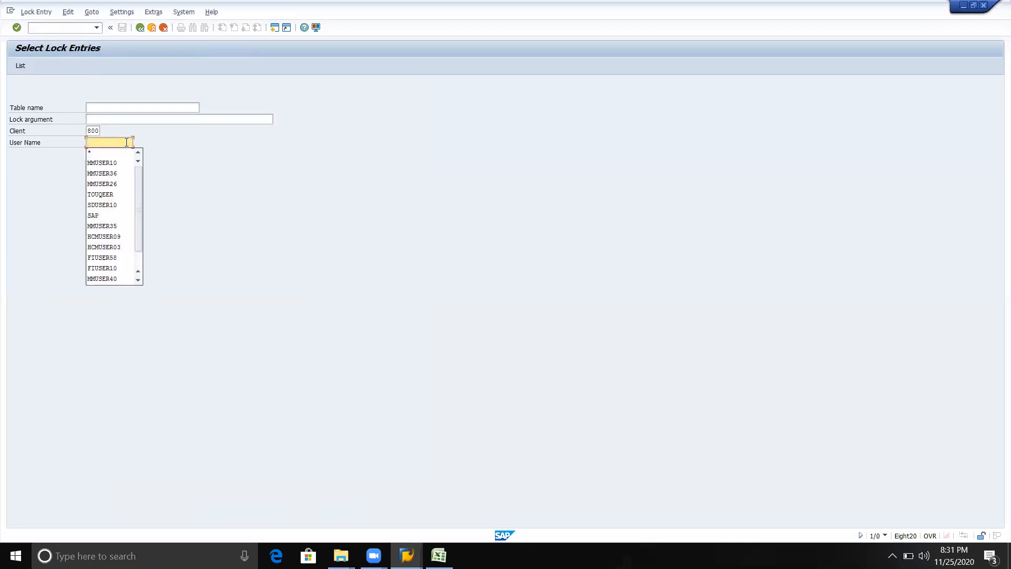
{"action": "type", "text": "*"}
{"action": "key", "text": "Return"}
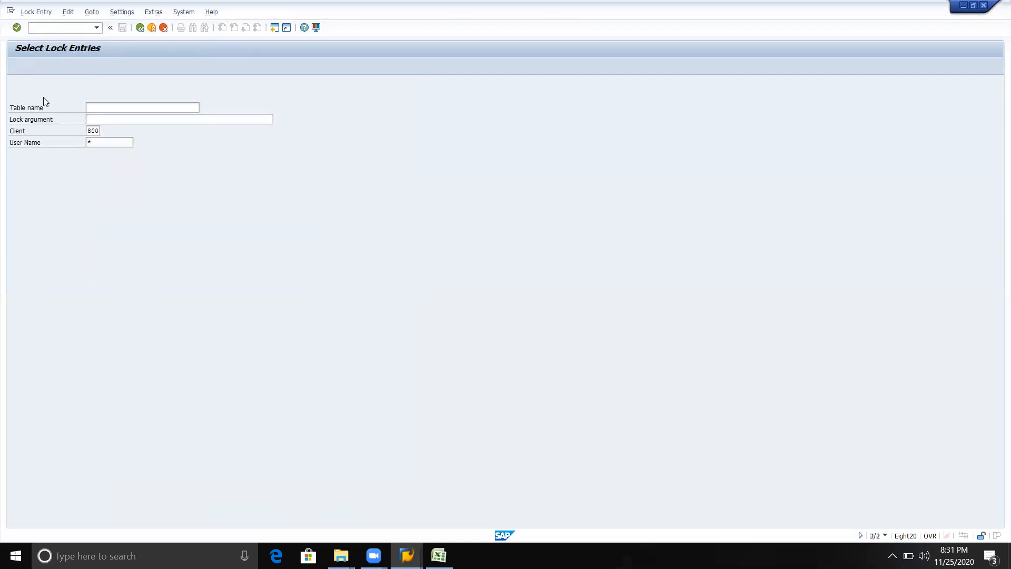
Step: Select and delete all listed lock entries, close the help text and go back to the start screen
{"action": "left_click", "coordinate": [15, 86]}
{"action": "left_click", "coordinate": [97, 65]}
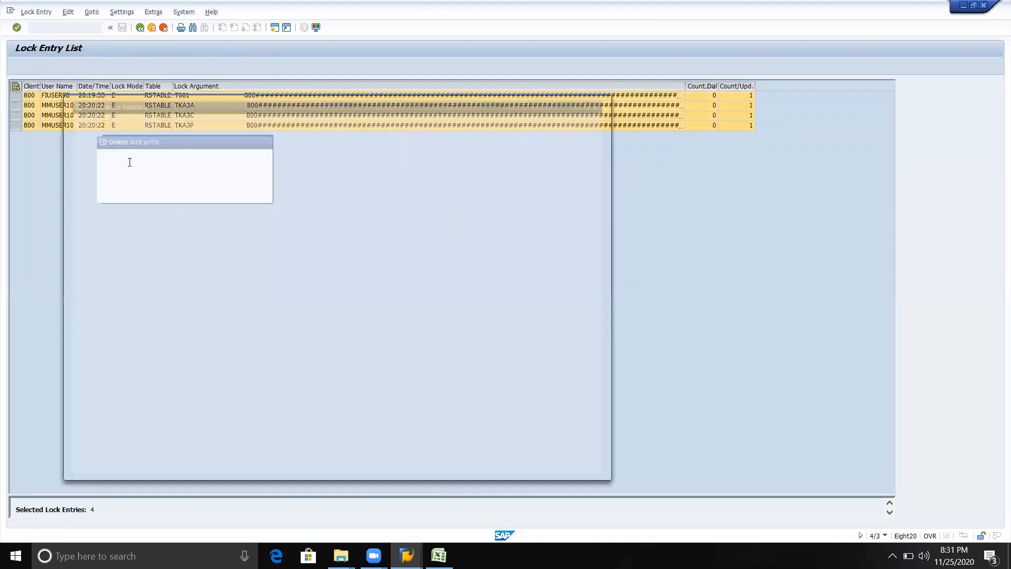
{"action": "left_click", "coordinate": [138, 194]}
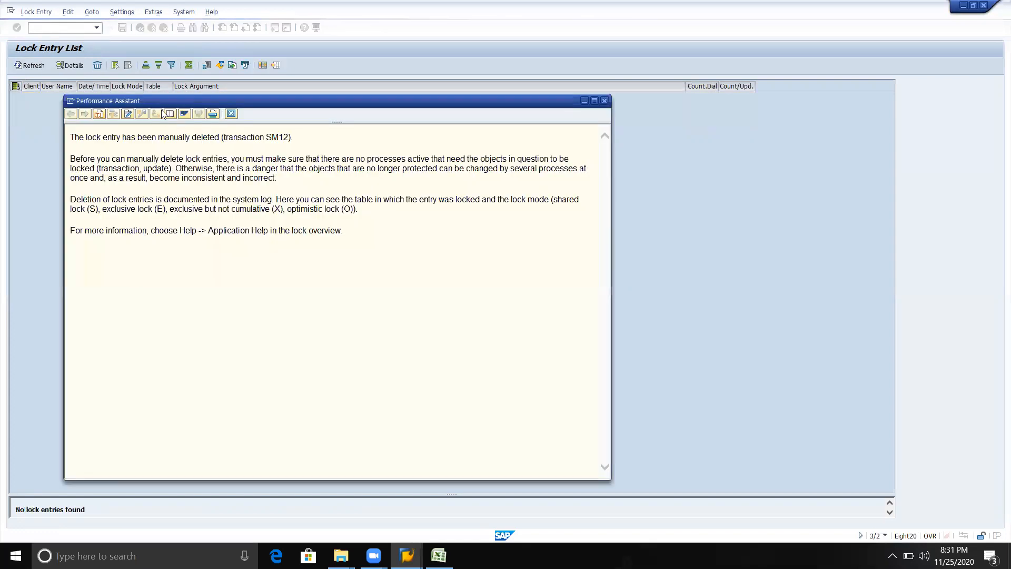
{"action": "left_click", "coordinate": [231, 114]}
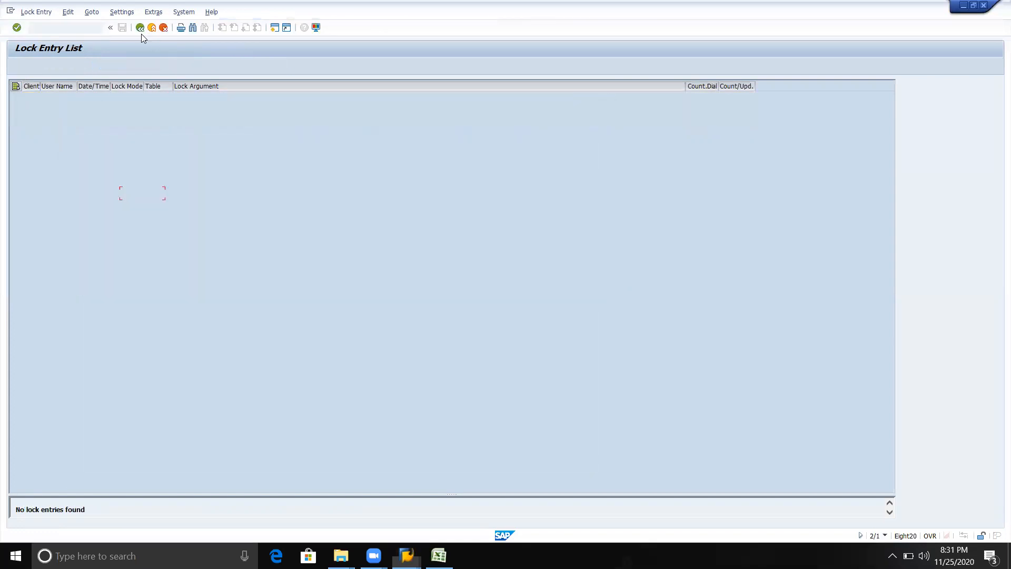
{"action": "left_click", "coordinate": [140, 28]}
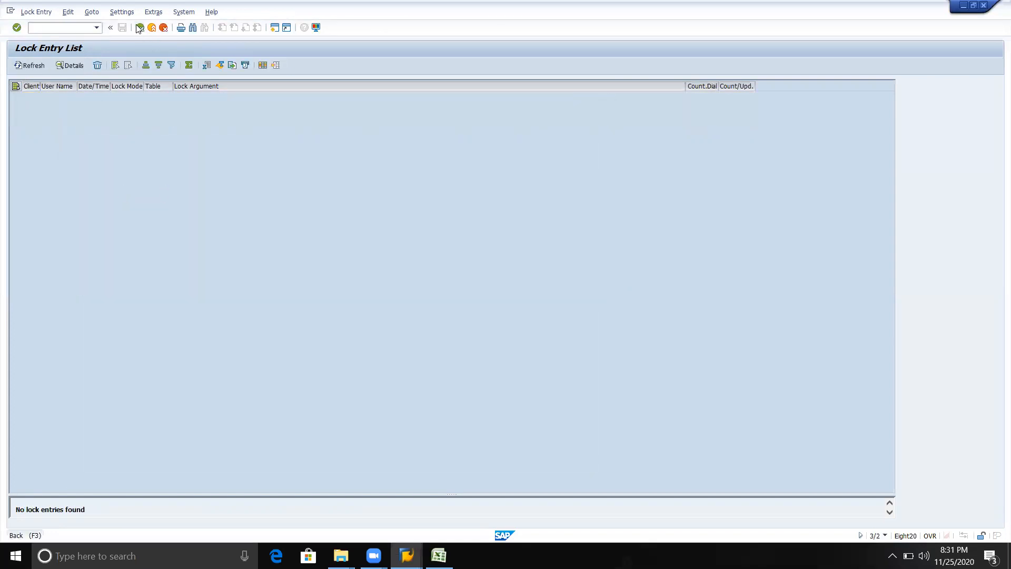
{"action": "left_click", "coordinate": [139, 27]}
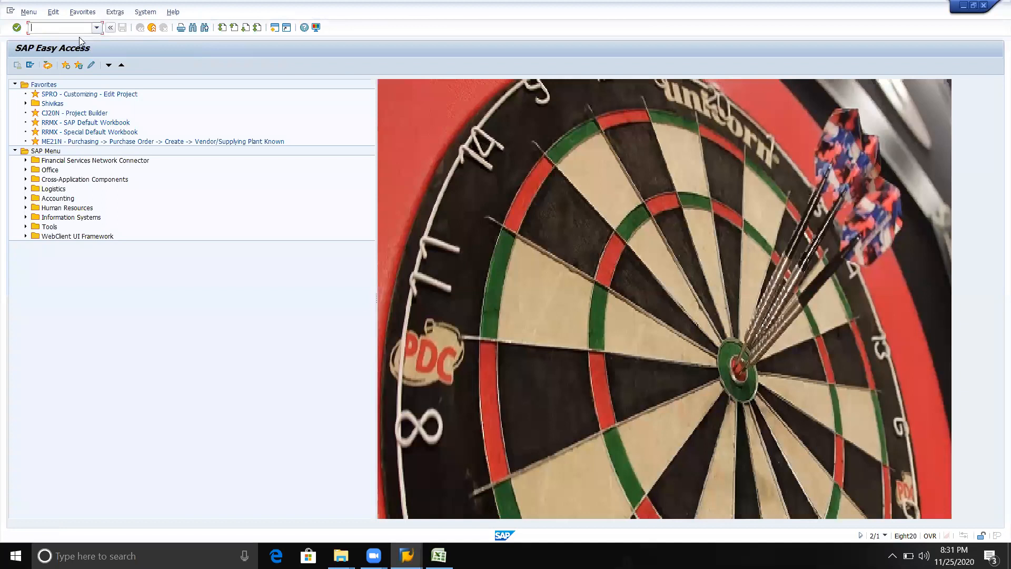
Step: Open the controlling area basic data with transaction OKKP in display mode
{"action": "type", "text": "ok"}
{"action": "type", "text": "p"}
{"action": "key", "text": "Return"}
{"action": "type", "text": "okkp"}
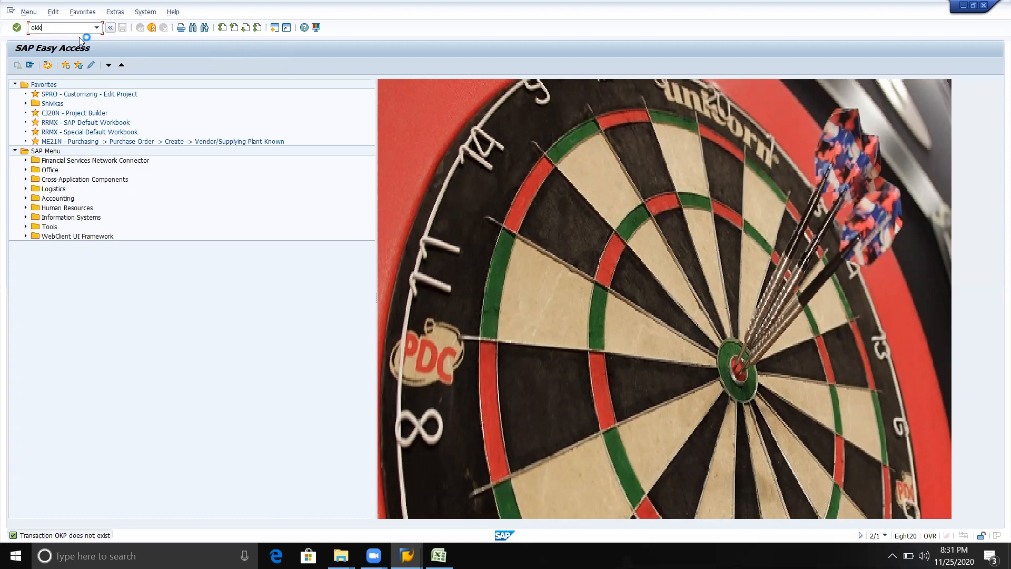
{"action": "key", "text": "Return"}
{"action": "left_click", "coordinate": [89, 275]}
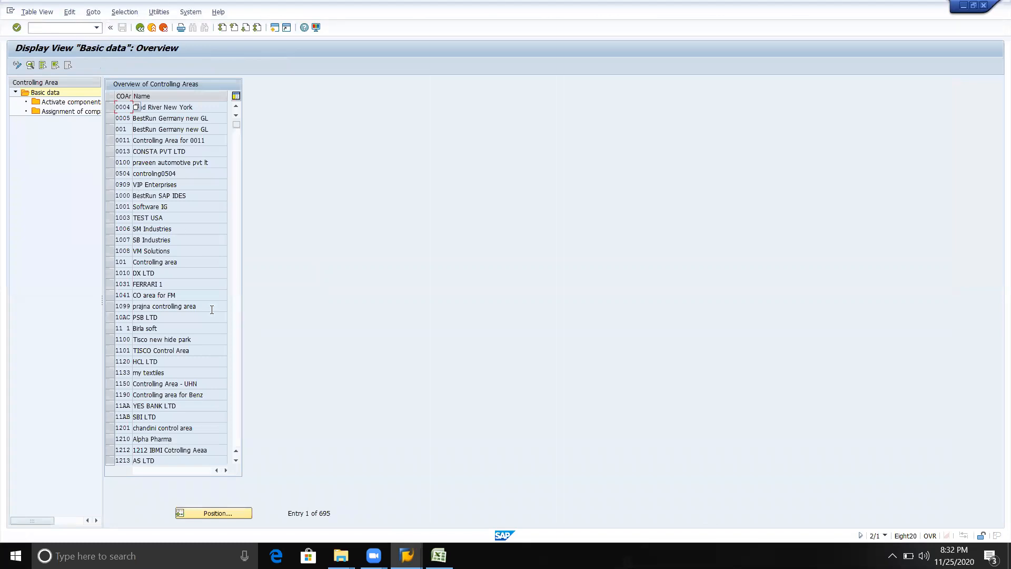
Step: Position the overview on controlling area MIN and open its details to check the cost center standard hierarchy
{"action": "left_click", "coordinate": [218, 513]}
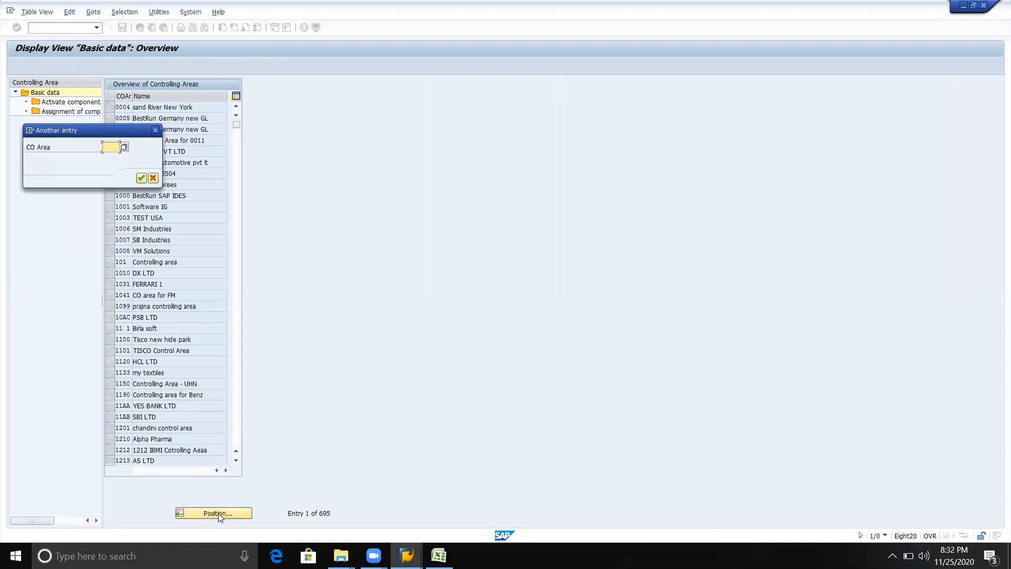
{"action": "type", "text": "800"}
{"action": "key", "text": "Return"}
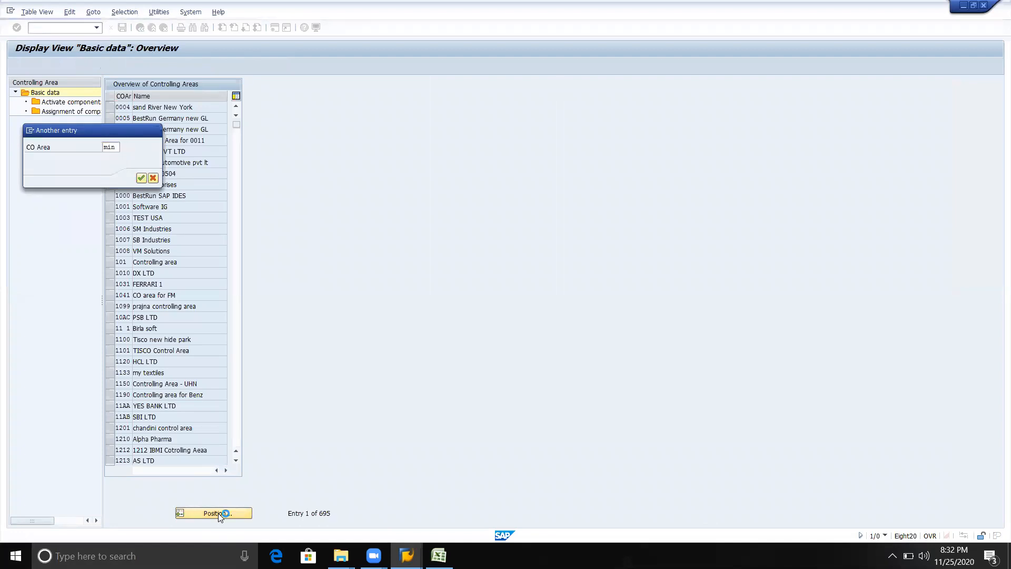
{"action": "left_click", "coordinate": [169, 107]}
{"action": "double_click", "coordinate": [169, 107]}
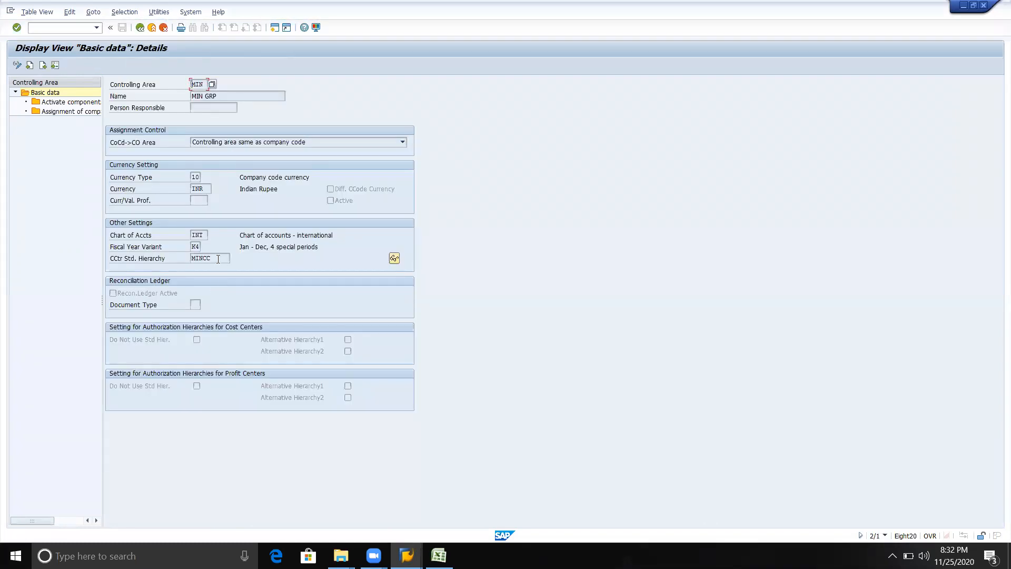
{"action": "left_click", "coordinate": [218, 259]}
Step: Check the cost center in the default account assignment entry and go back to the controlling area details session
{"action": "key", "text": "alt+Tab"}
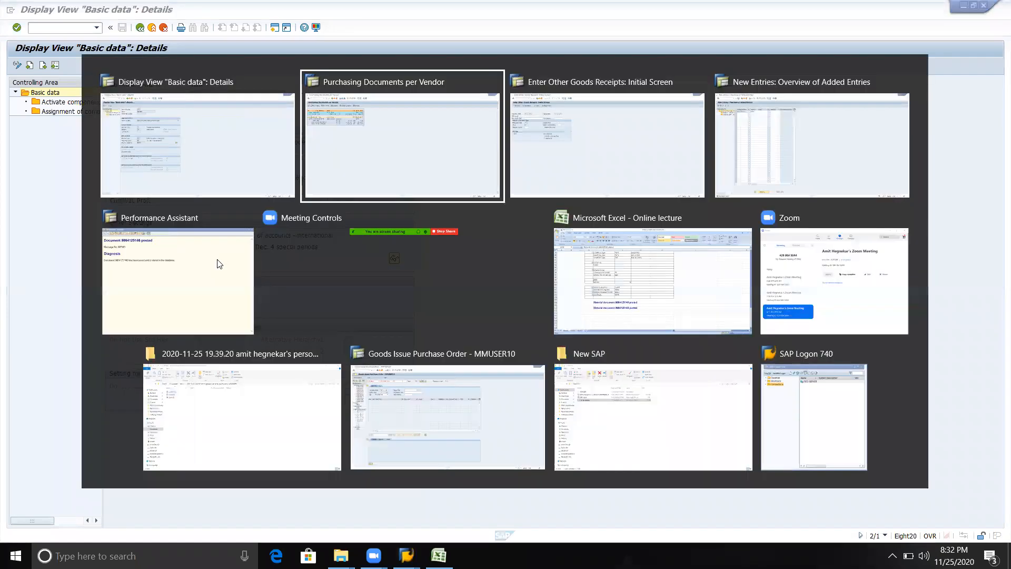
{"action": "key", "text": "alt+Tab"}
{"action": "key", "text": "alt+Tab"}
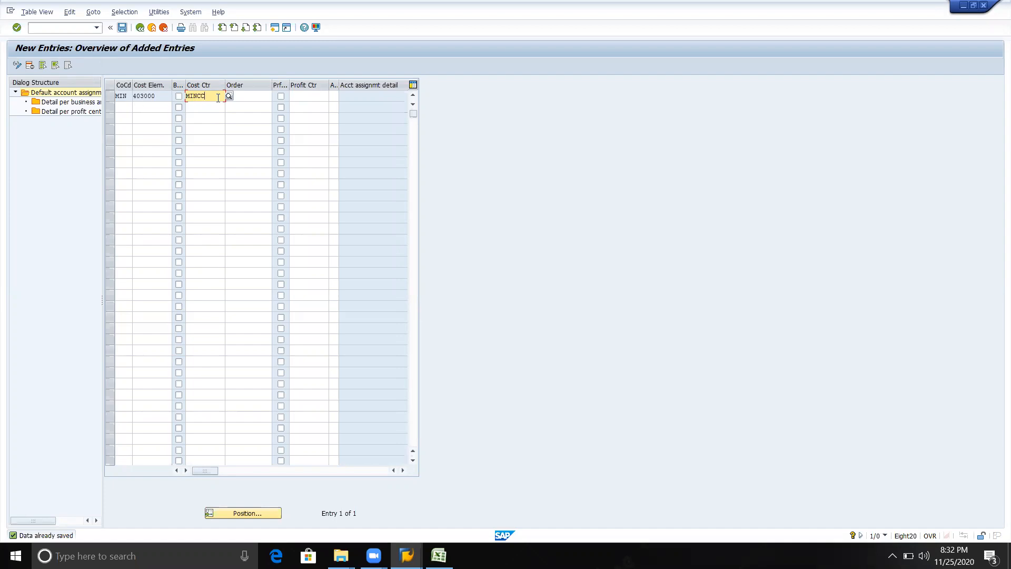
{"action": "key", "text": "Return"}
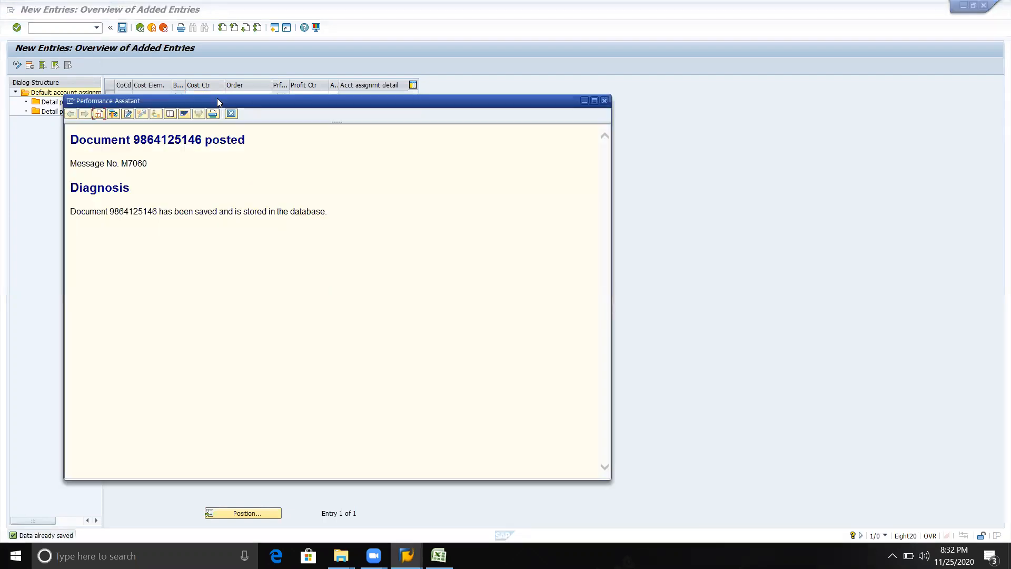
{"action": "key", "text": "alt+Tab"}
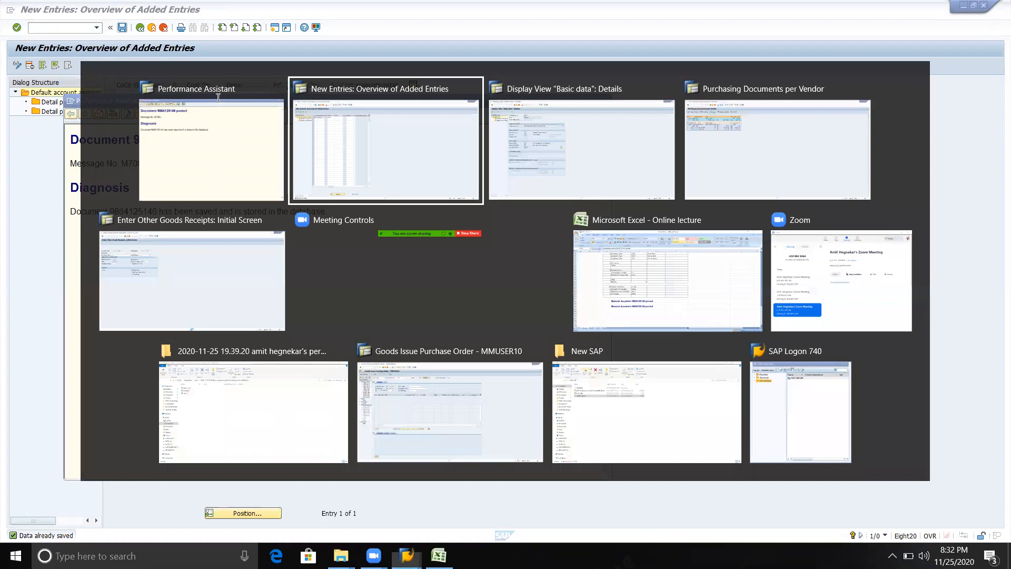
{"action": "key", "text": "alt+Tab"}
Step: Open the cost center creation transaction, set the controlling area to MIN and switch to change mode
{"action": "left_click", "coordinate": [63, 25]}
{"action": "type", "text": "/nks03"}
{"action": "key", "text": "Return"}
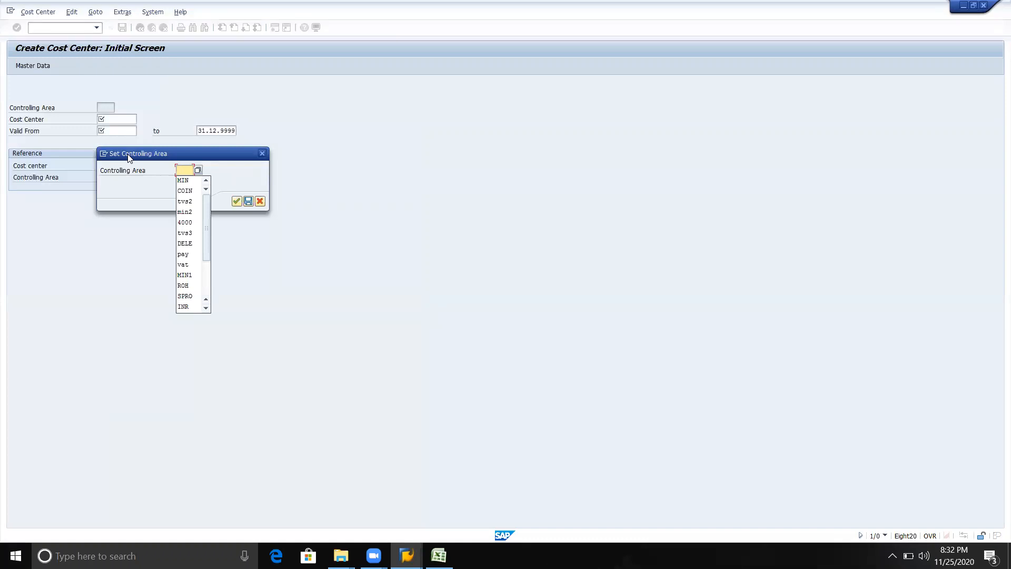
{"action": "key", "text": "Down"}
{"action": "key", "text": "Return"}
{"action": "key", "text": "Return"}
{"action": "left_click", "coordinate": [32, 11]}
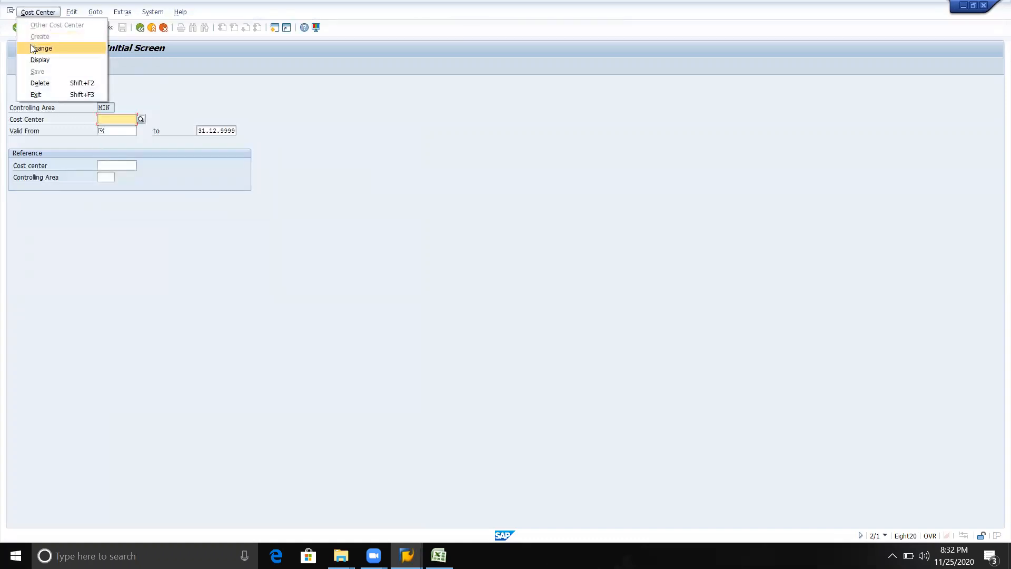
{"action": "left_click", "coordinate": [33, 49]}
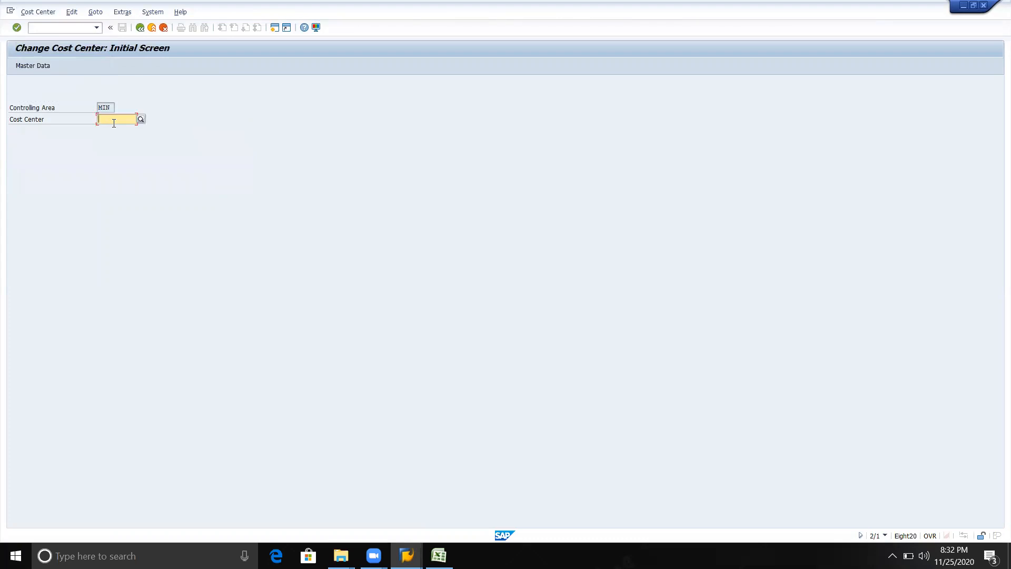
Step: Open cost center MINCC for changing and save it without a profit center
{"action": "left_click", "coordinate": [113, 121]}
{"action": "key", "text": "Down"}
{"action": "key", "text": "Return"}
{"action": "key", "text": "Return"}
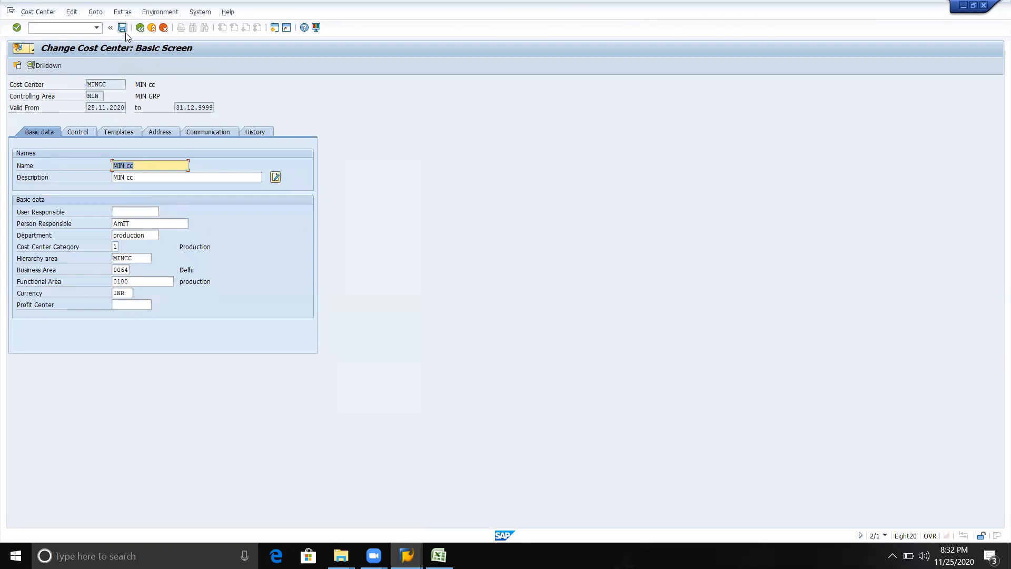
{"action": "key", "text": "Return"}
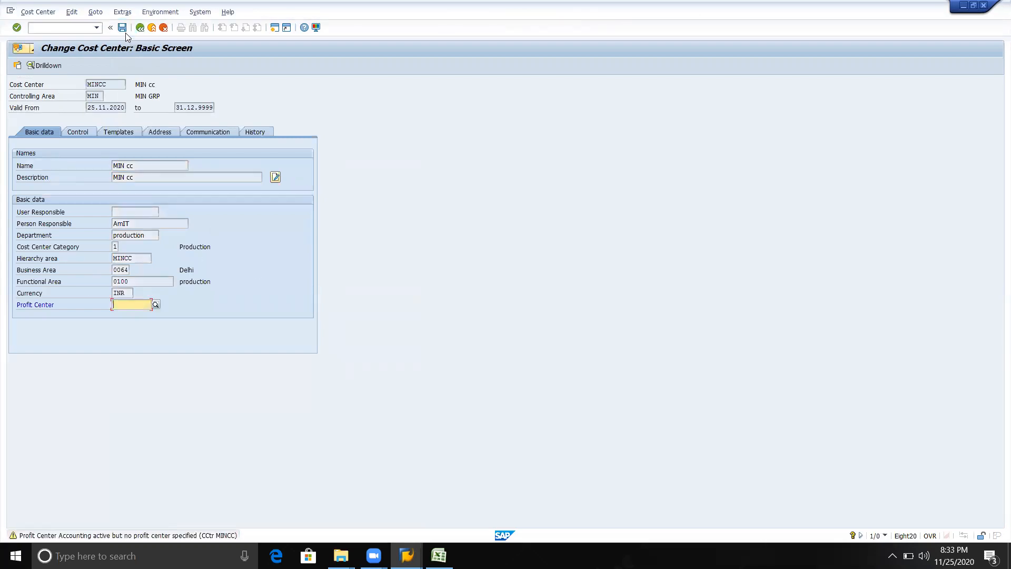
{"action": "left_click", "coordinate": [125, 33]}
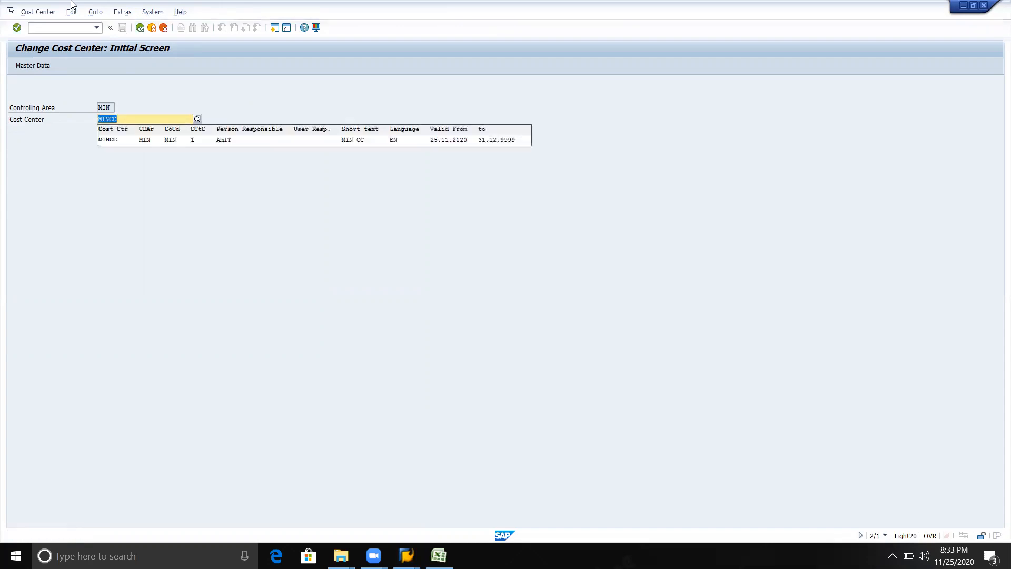
Step: Switch to the goods receipt session and on to the Online lecture workbook in Excel to view the recorded material documents
{"action": "key", "text": "alt+Tab"}
{"action": "key", "text": "alt+Down"}
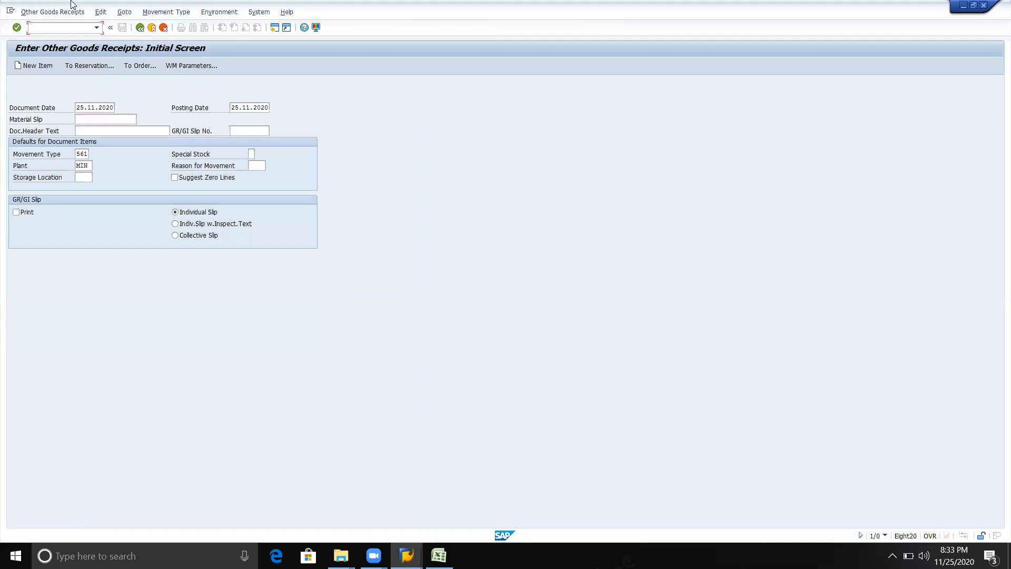
{"action": "key", "text": "alt+Tab"}
{"action": "key", "text": "alt+Tab"}
{"action": "key", "text": "alt+Tab"}
{"action": "key", "text": "alt+Tab"}
{"action": "key", "text": "alt+Tab"}
{"action": "key", "text": "alt+Tab"}
{"action": "key", "text": "alt+Tab"}
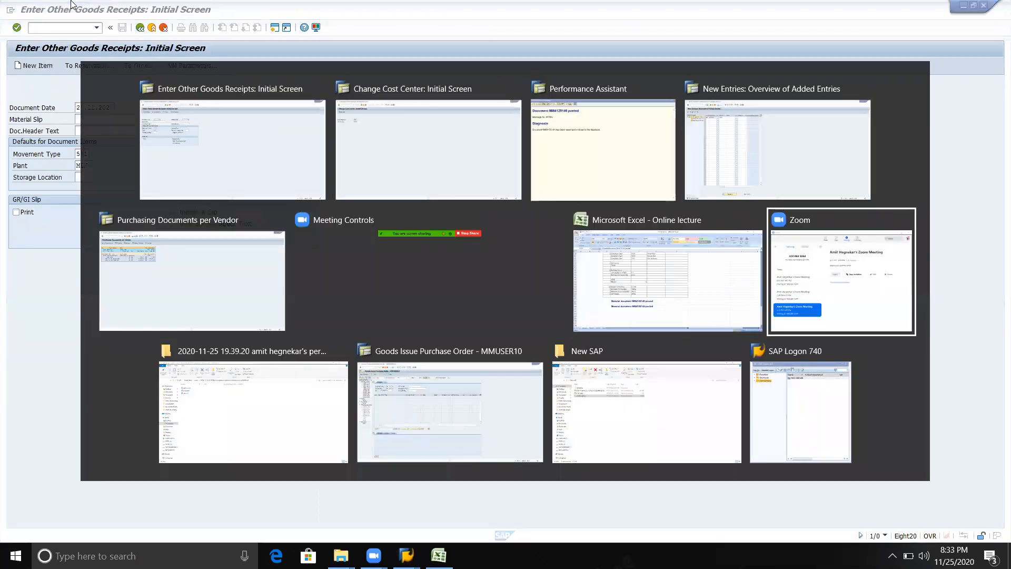
{"action": "key", "text": "alt+Tab"}
{"action": "key", "text": "alt+Tab"}
{"action": "key", "text": "alt+Tab"}
{"action": "key", "text": "alt+Tab"}
{"action": "key", "text": "alt+Tab"}
{"action": "key", "text": "alt+Tab"}
{"action": "key", "text": "alt+Tab"}
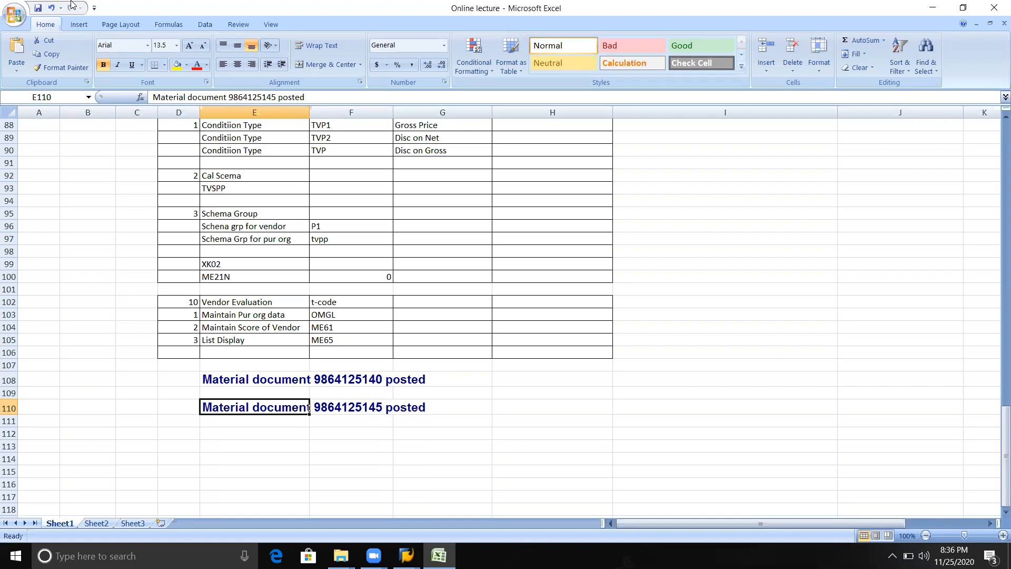
Step: Return to the cost center change session in SAP and open the master data of MINCC
{"action": "key", "text": "alt+Tab"}
{"action": "key", "text": "alt+Tab"}
{"action": "key", "text": "alt+Tab"}
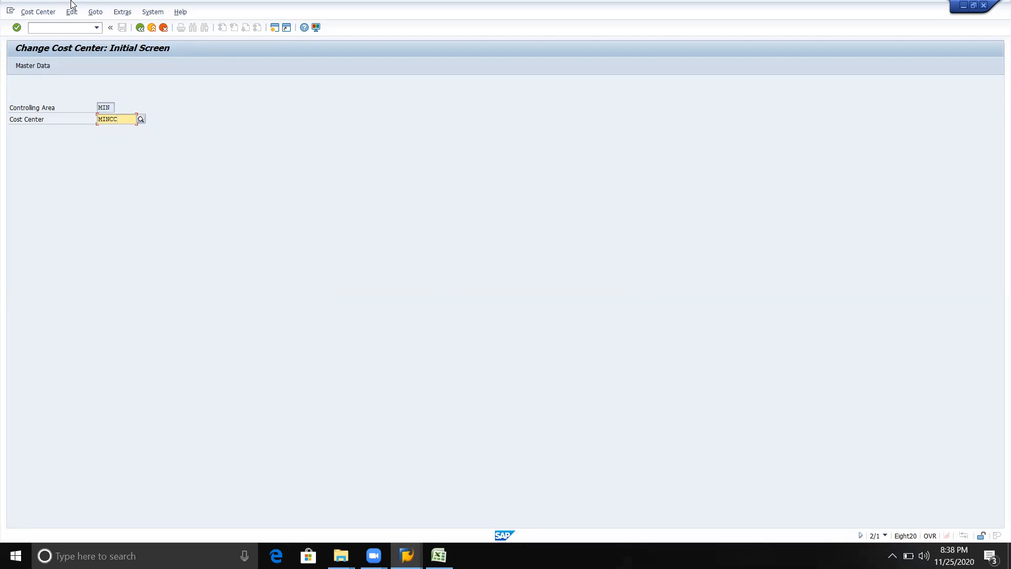
{"action": "key", "text": "Return"}
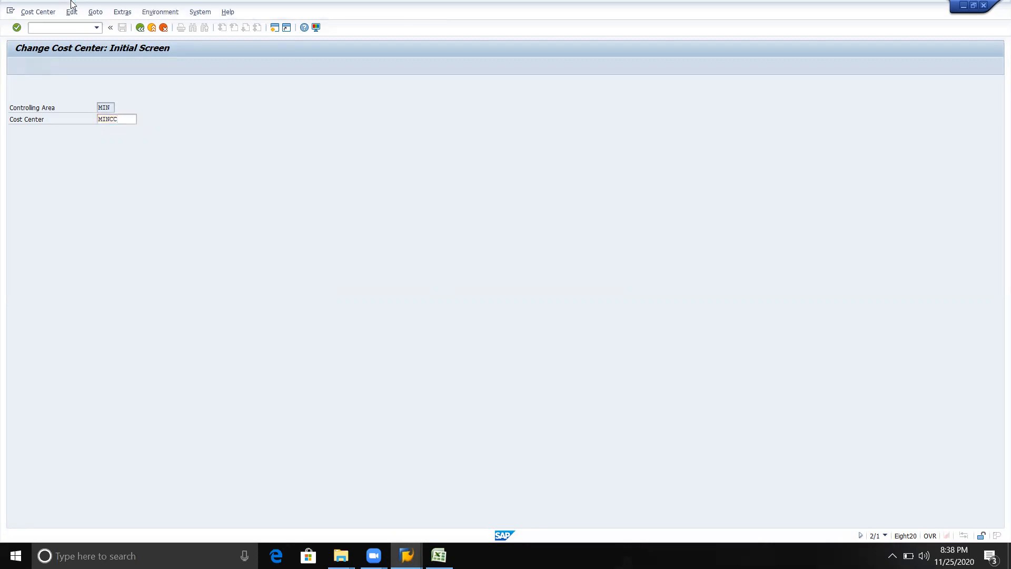